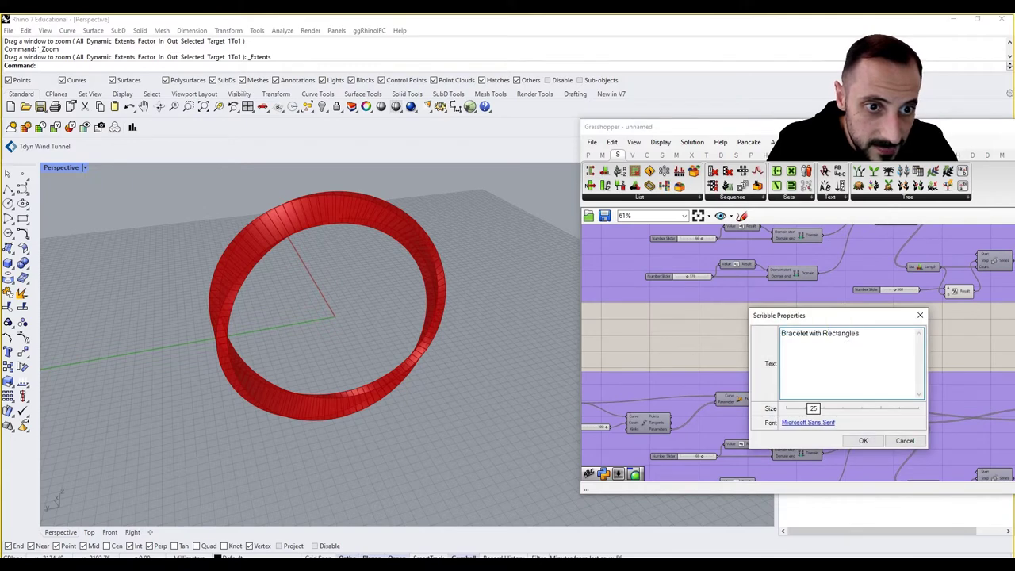
- Change the duplicated group's title text to "Bracelet with Ellipses"
{"action": "key", "text": "shift+Left"}
{"action": "key", "text": "shift+Left"}
{"action": "key", "text": "shift+Left"}
{"action": "key", "text": "shift+Left"}
{"action": "key", "text": "shift+Left"}
{"action": "key", "text": "shift+Left"}
{"action": "key", "text": "shift+Left"}
{"action": "key", "text": "shift+Left"}
{"action": "key", "text": "shift+Left"}
{"action": "key", "text": "shift+Left"}
{"action": "type", "text": "E"}
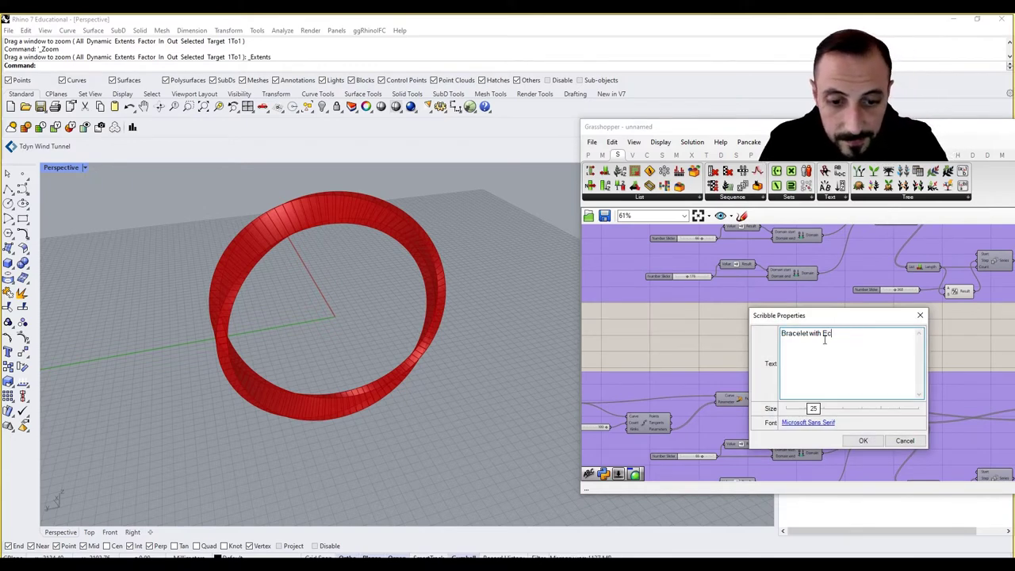
{"action": "type", "text": "llipses"}
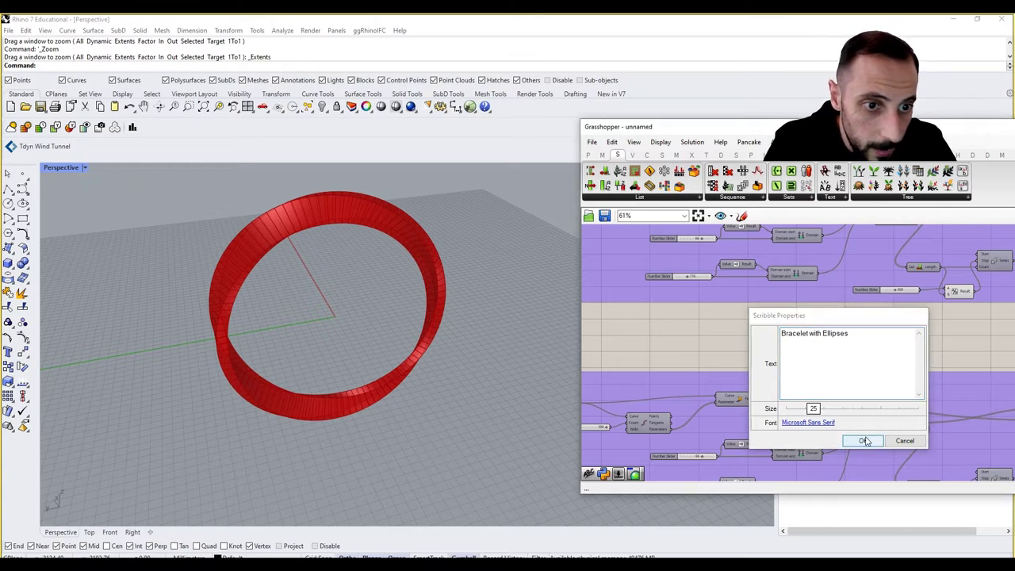
{"action": "left_click", "coordinate": [863, 440]}
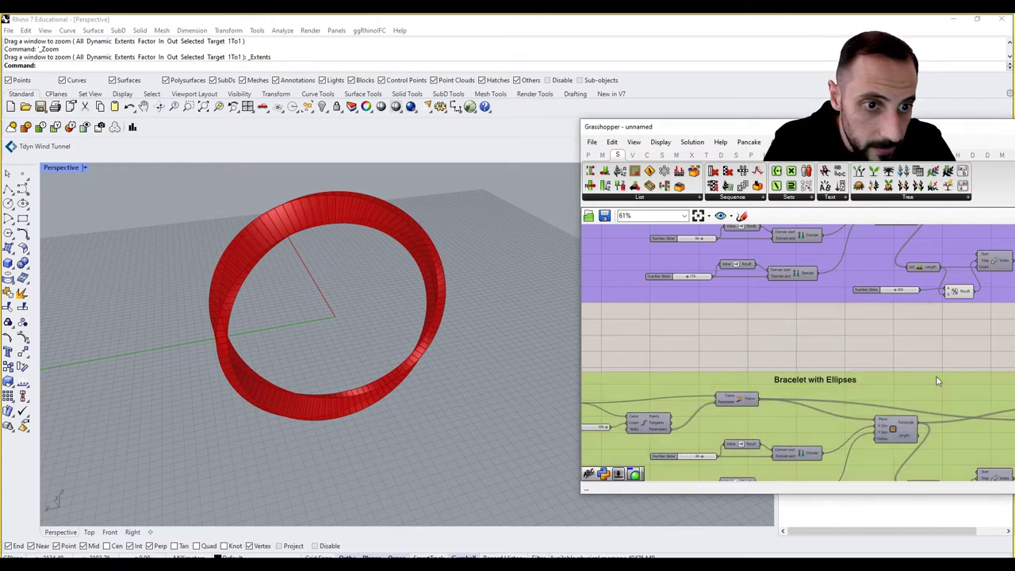
- Recolour the "Bracelet with Ellipses" group to bright yellow
{"action": "right_click", "coordinate": [937, 378]}
{"action": "mouse_move", "coordinate": [953, 495]}
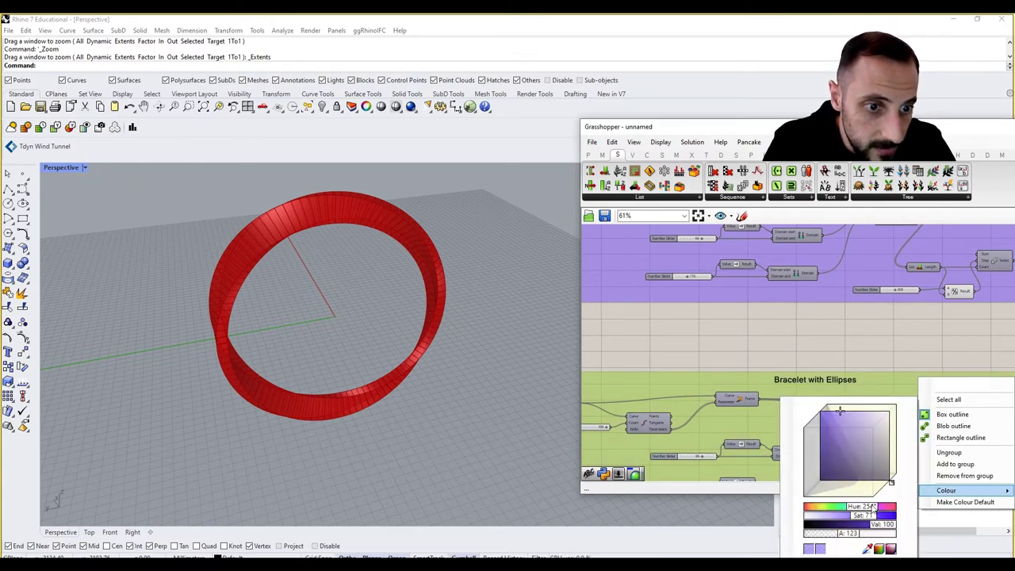
{"action": "left_click_drag", "start_coordinate": [873, 506], "coordinate": [900, 533]}
{"action": "left_click", "coordinate": [862, 394]}
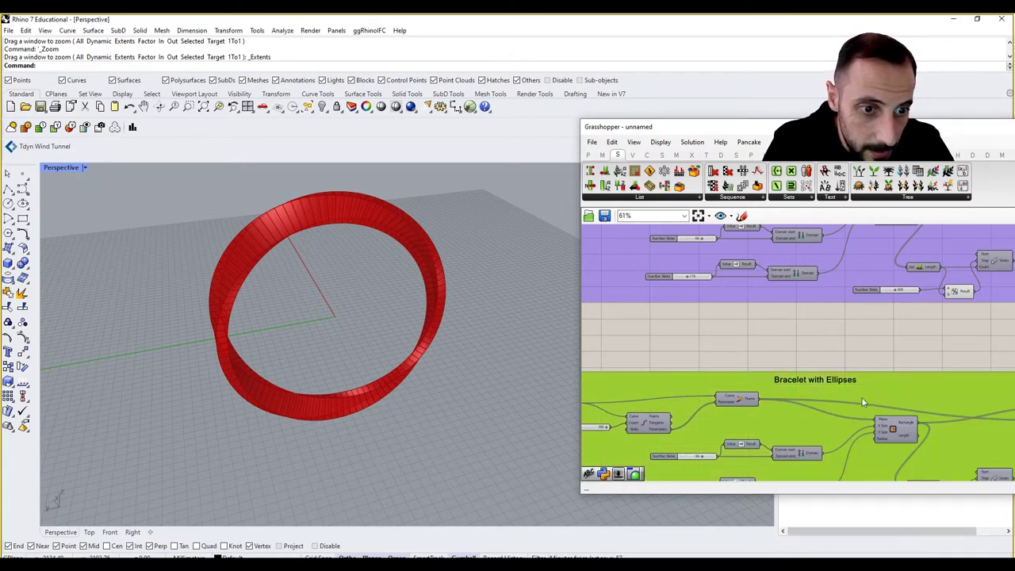
{"action": "left_click", "coordinate": [820, 335]}
- Delete the Rectangle component from the "Bracelet with Ellipses" group
{"action": "scroll", "coordinate": [803, 365], "scroll_direction": "down", "scroll_amount": 5}
{"action": "scroll", "coordinate": [805, 365], "scroll_direction": "up", "scroll_amount": 1}
{"action": "scroll", "coordinate": [804, 361], "scroll_direction": "up", "scroll_amount": 4}
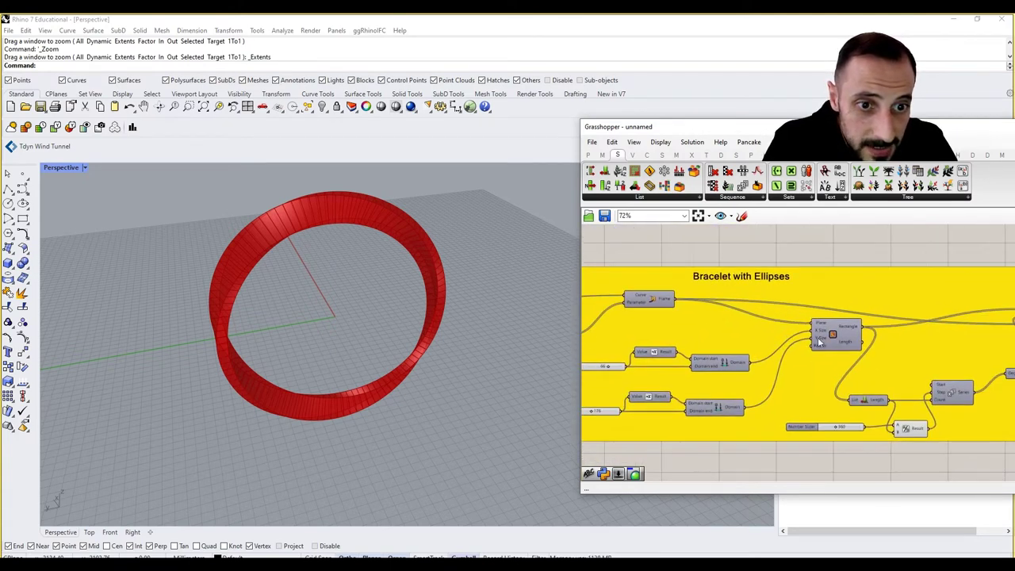
{"action": "left_click", "coordinate": [828, 333]}
{"action": "right_click_drag", "start_coordinate": [817, 332], "coordinate": [752, 323]}
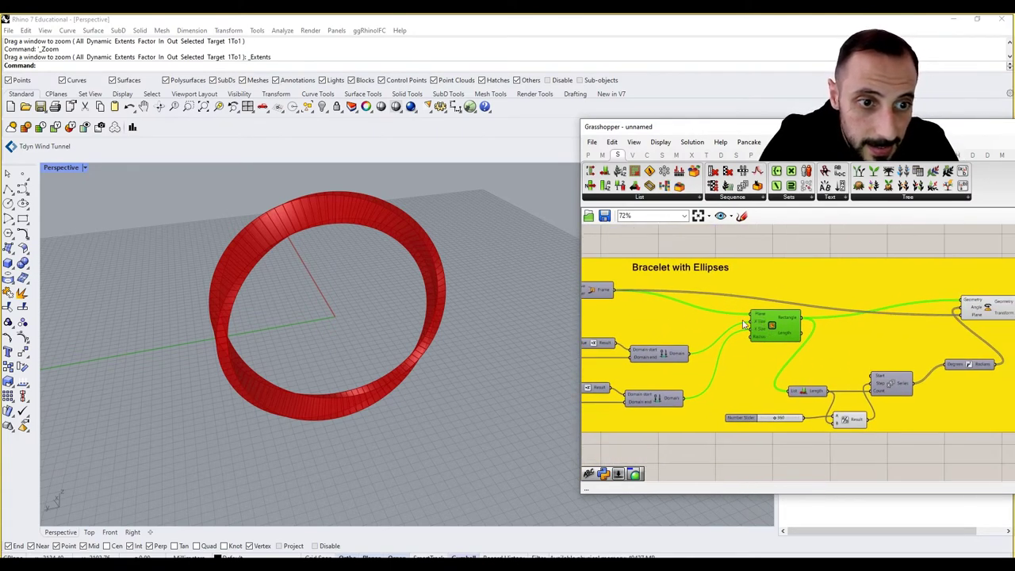
{"action": "key", "text": "Delete"}
- Delete the two number sliders that fed the removed rectangle, together with their Value/Result and Domain components
{"action": "right_click_drag", "start_coordinate": [693, 353], "coordinate": [778, 352]}
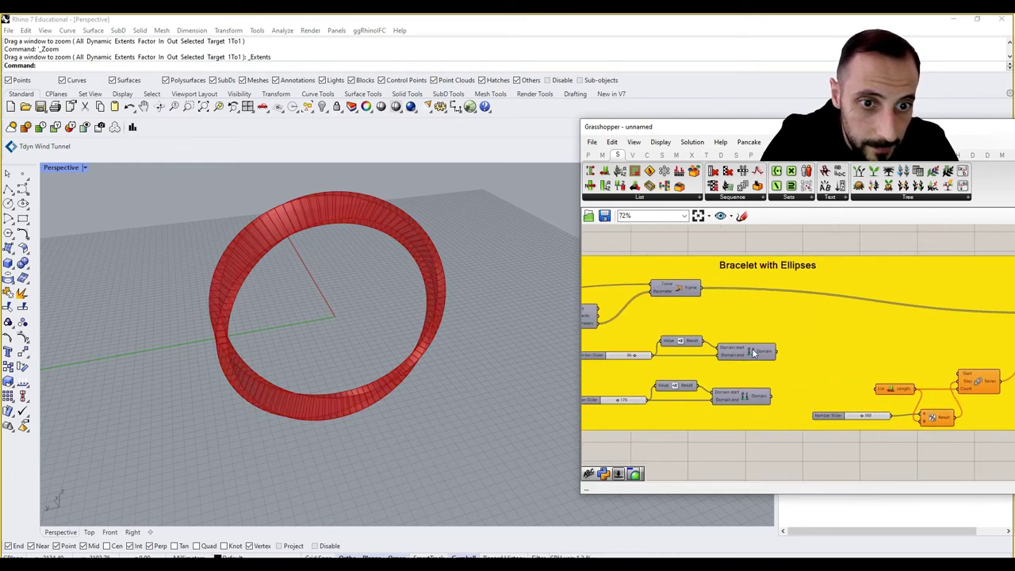
{"action": "key", "text": "Delete"}
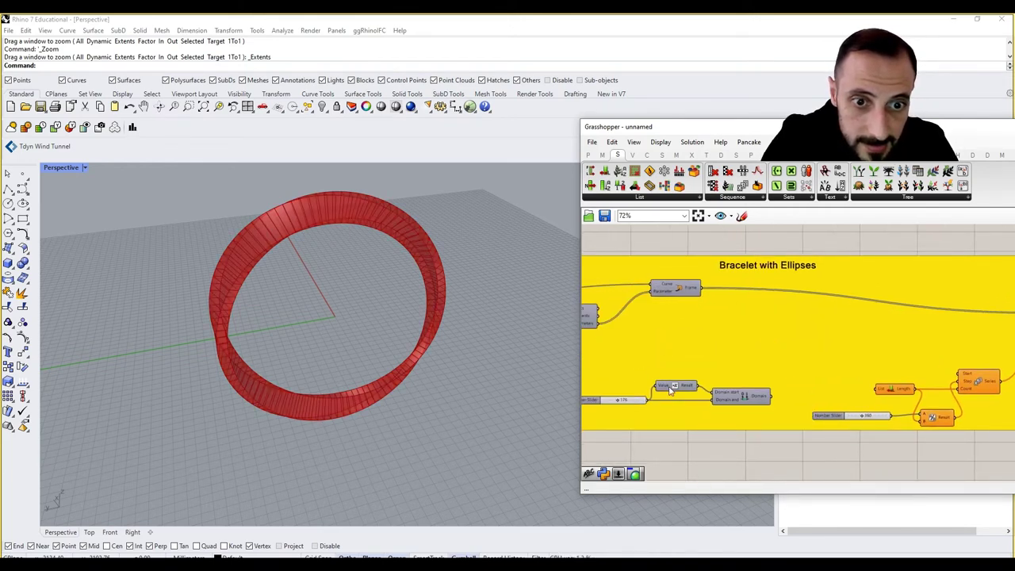
{"action": "key", "text": "Delete"}
{"action": "left_click", "coordinate": [740, 401]}
{"action": "key", "text": "Delete"}
{"action": "left_click", "coordinate": [636, 402]}
{"action": "key", "text": "Delete"}
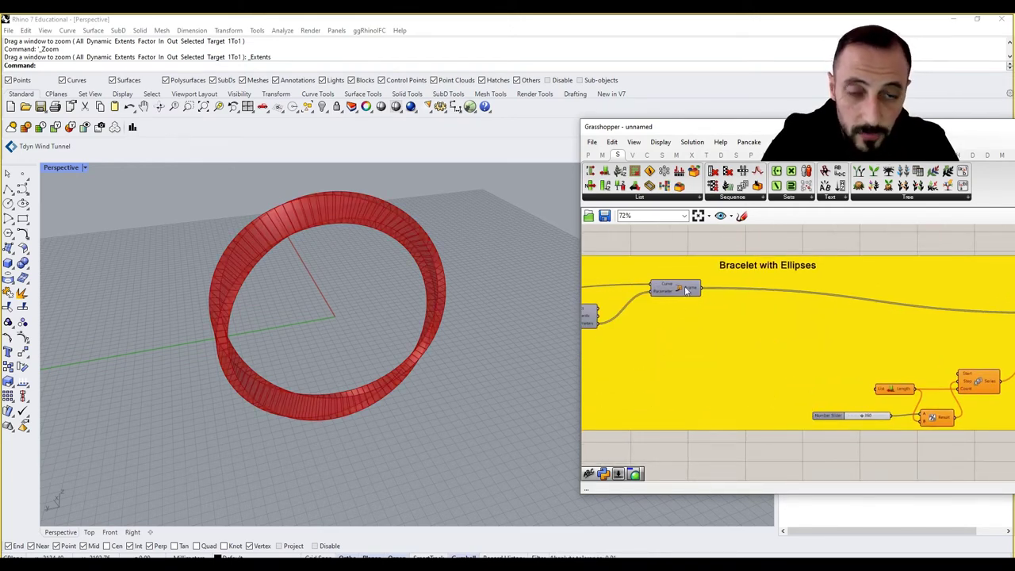
- Add an Ellipse component below the Frame component and connect the Frame output to its Plane input
{"action": "left_click", "coordinate": [647, 155]}
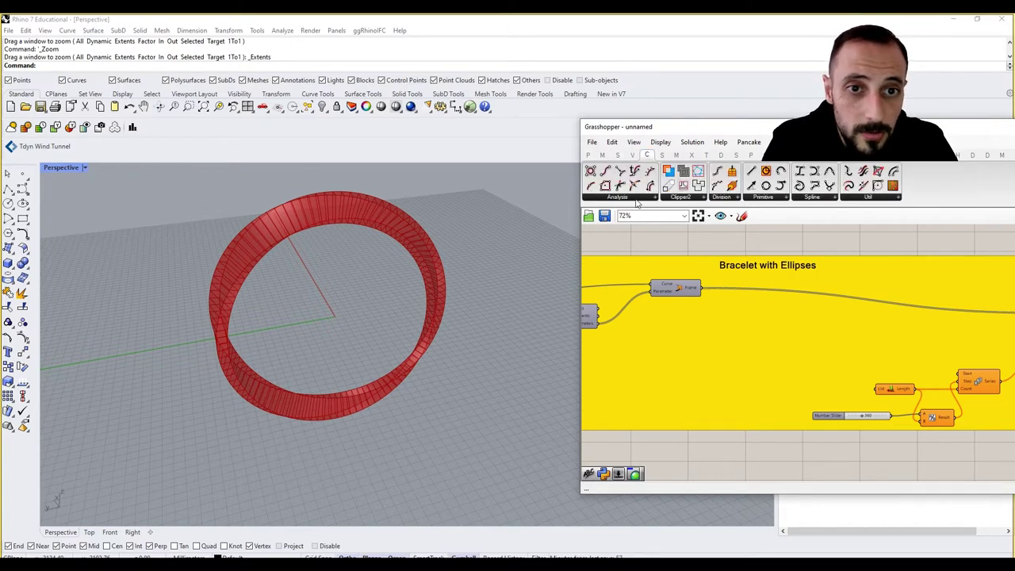
{"action": "left_click", "coordinate": [776, 198]}
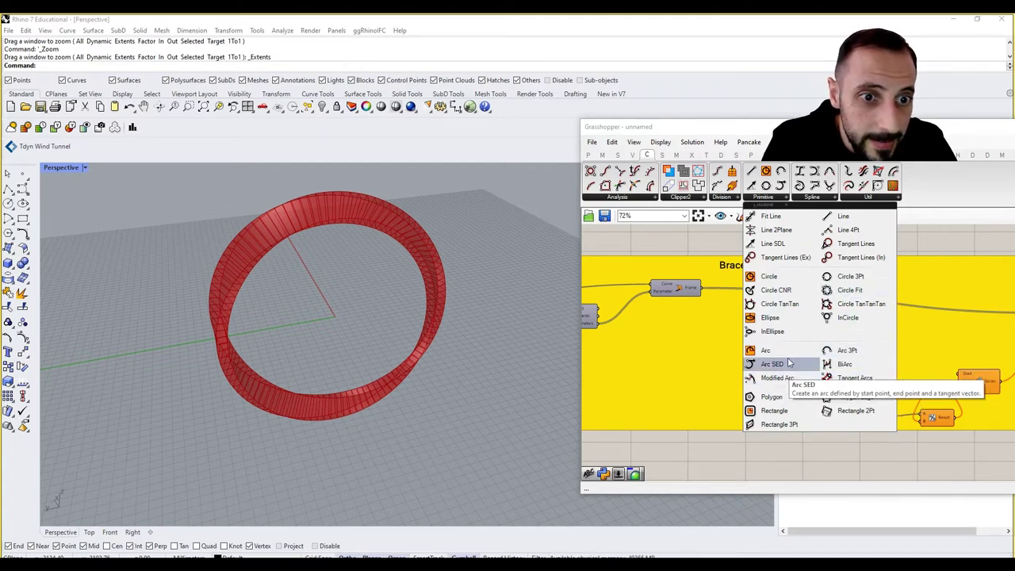
{"action": "left_click_drag", "start_coordinate": [767, 318], "coordinate": [715, 319]}
{"action": "scroll", "coordinate": [720, 316], "scroll_direction": "up", "scroll_amount": 5}
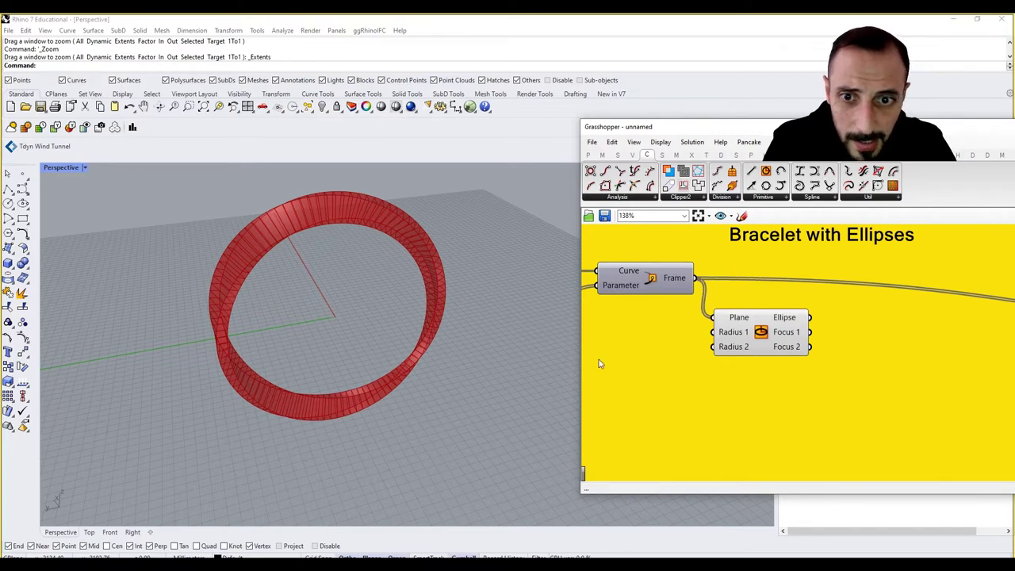
- Add a Construct Point component beside the YZ Plane and connect its Point output to the plane's Origin
{"action": "right_click_drag", "start_coordinate": [770, 354], "coordinate": [851, 347]}
{"action": "scroll", "coordinate": [855, 346], "scroll_direction": "down", "scroll_amount": 5}
{"action": "right_click_drag", "start_coordinate": [601, 317], "coordinate": [743, 314]}
{"action": "scroll", "coordinate": [744, 313], "scroll_direction": "up", "scroll_amount": 4}
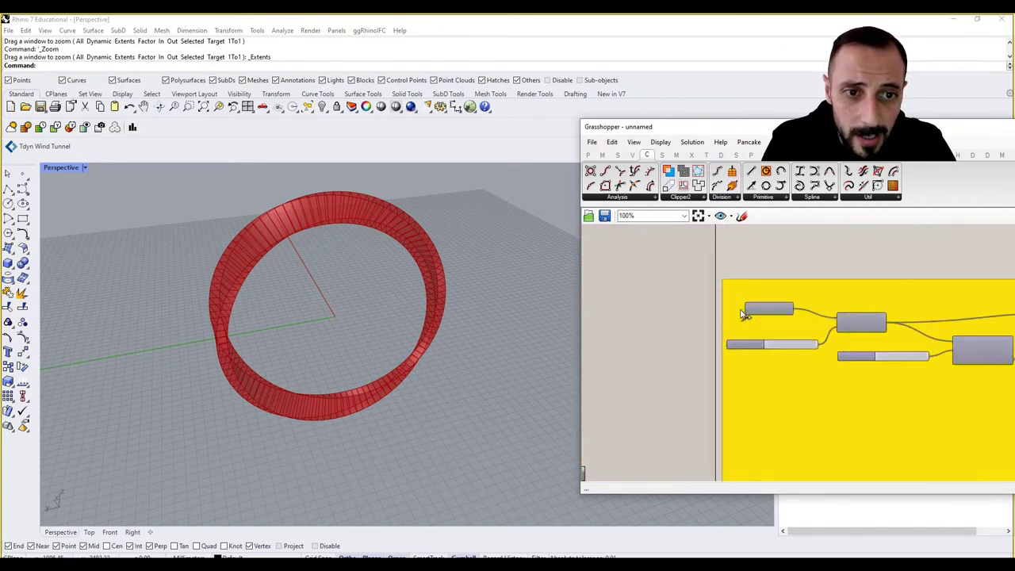
{"action": "mouse_move", "coordinate": [759, 314]}
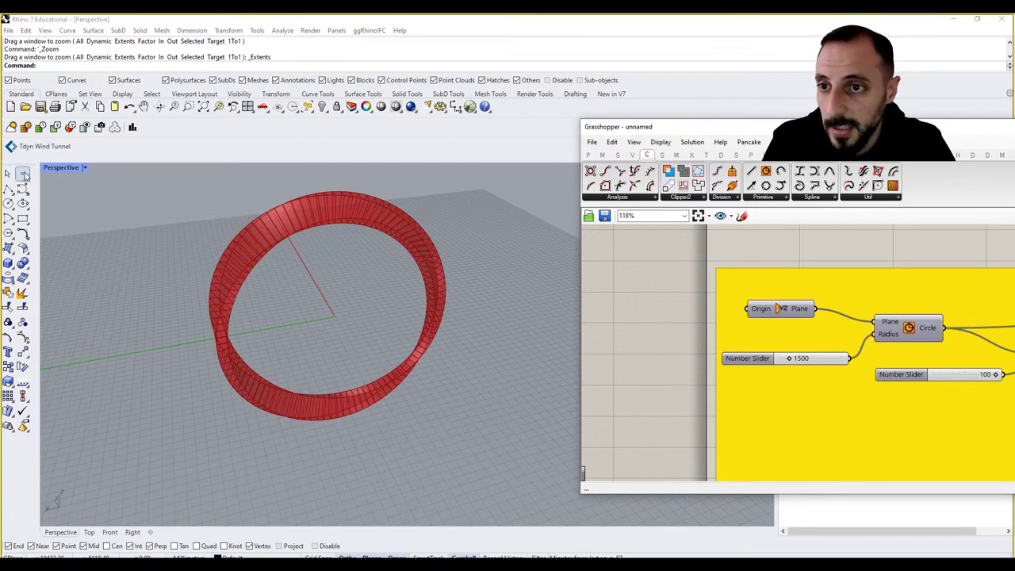
{"action": "double_click", "coordinate": [623, 297]}
{"action": "type", "text": "xyv"}
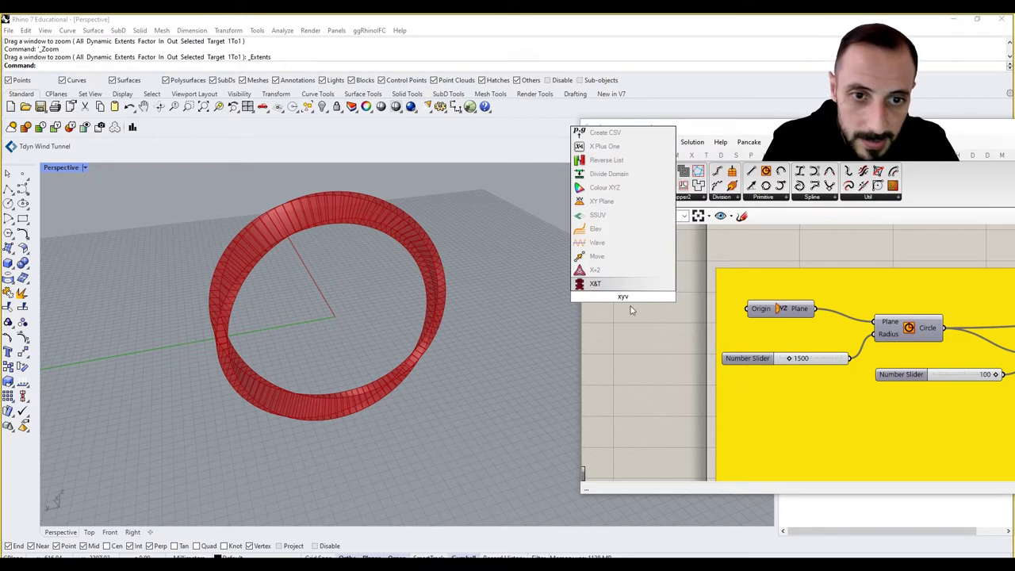
{"action": "key", "text": "BackSpace"}
{"action": "type", "text": "z"}
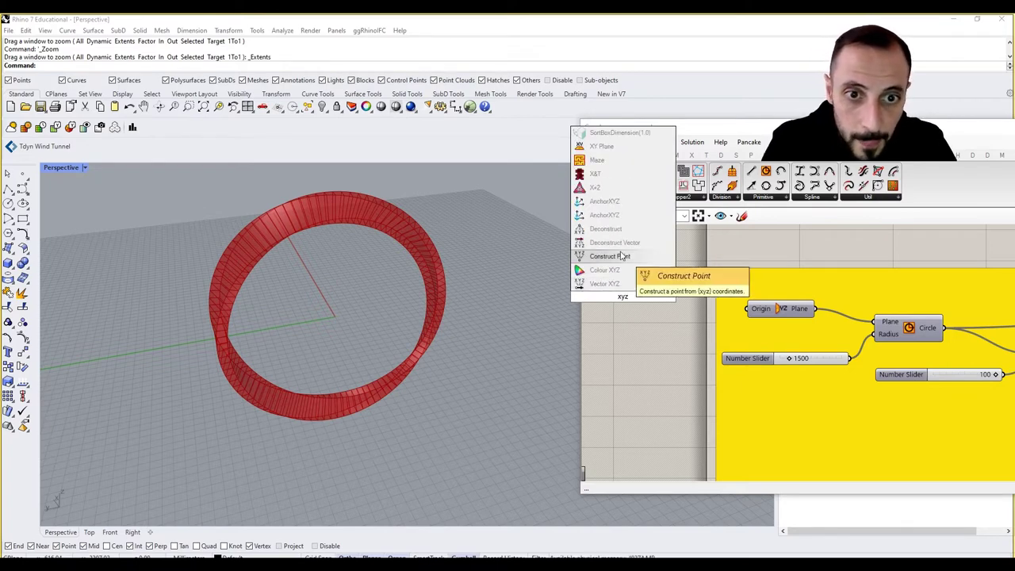
{"action": "left_click", "coordinate": [624, 256]}
{"action": "left_click_drag", "start_coordinate": [666, 297], "coordinate": [746, 307]}
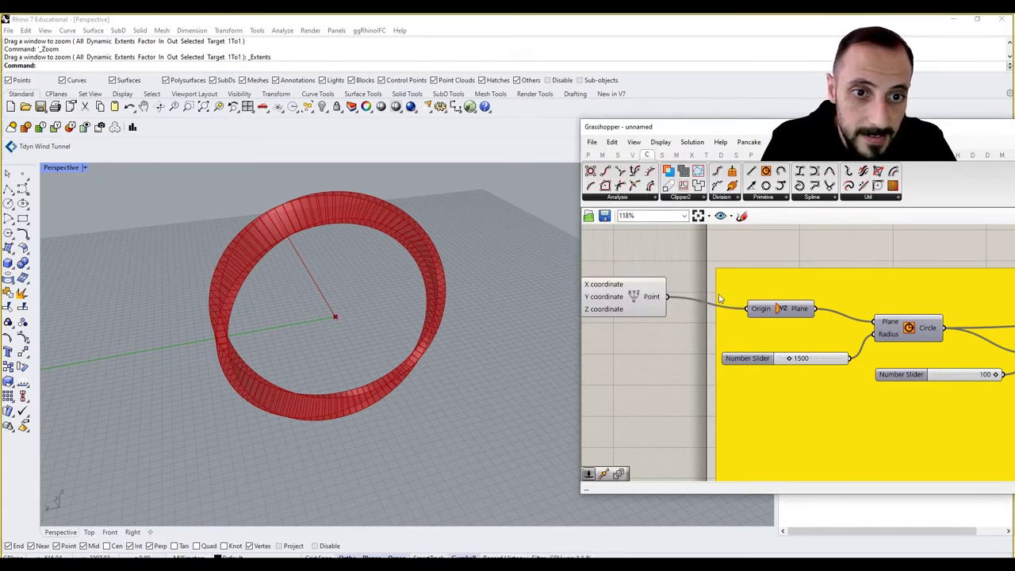
- Add the Construct Point component to the yellow group
{"action": "right_click", "coordinate": [746, 290]}
{"action": "left_click", "coordinate": [620, 297]}
{"action": "right_click", "coordinate": [751, 287]}
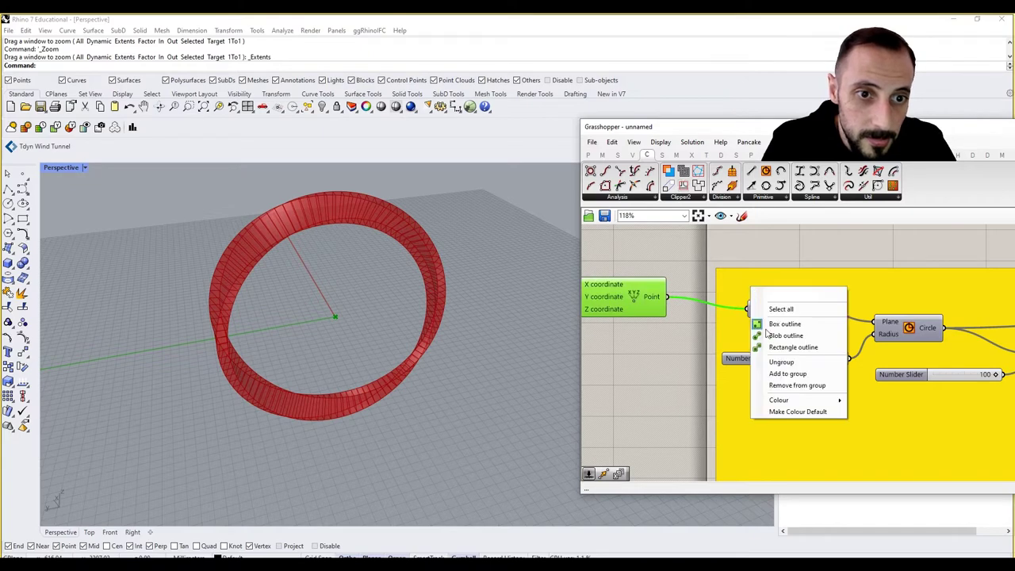
{"action": "left_click", "coordinate": [773, 376]}
- Create a number slider with value 1500 and connect it to the Construct Point's Y coordinate
{"action": "right_click_drag", "start_coordinate": [609, 339], "coordinate": [764, 338]}
{"action": "double_click", "coordinate": [687, 321]}
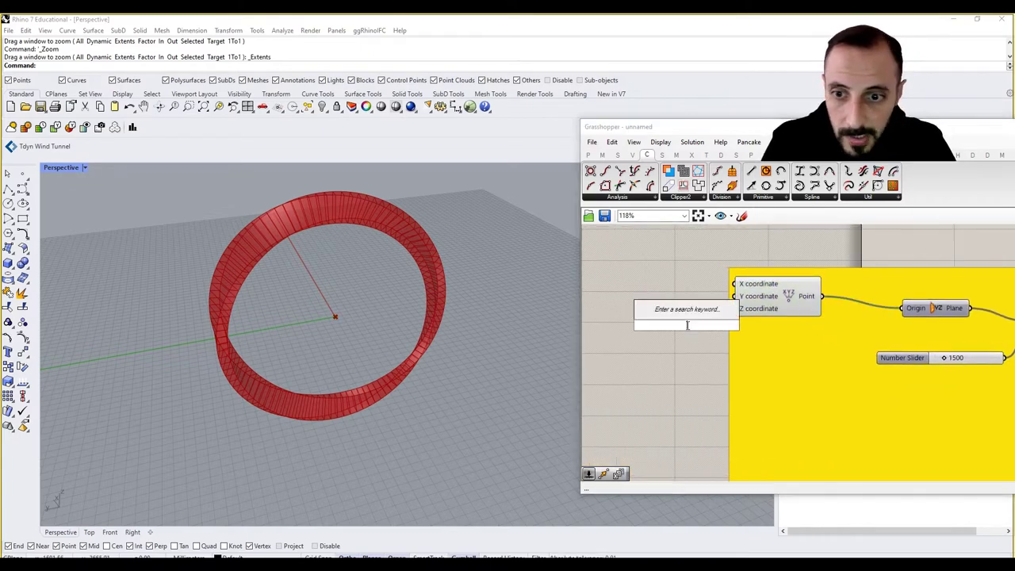
{"action": "type", "text": "1500"}
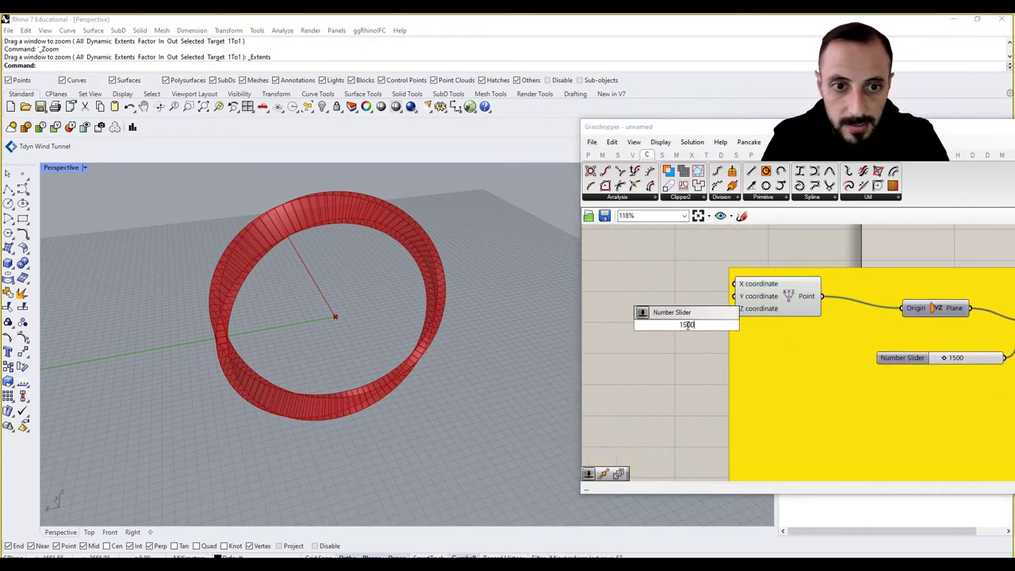
{"action": "key", "text": "Return"}
{"action": "left_click_drag", "start_coordinate": [650, 324], "coordinate": [615, 307]}
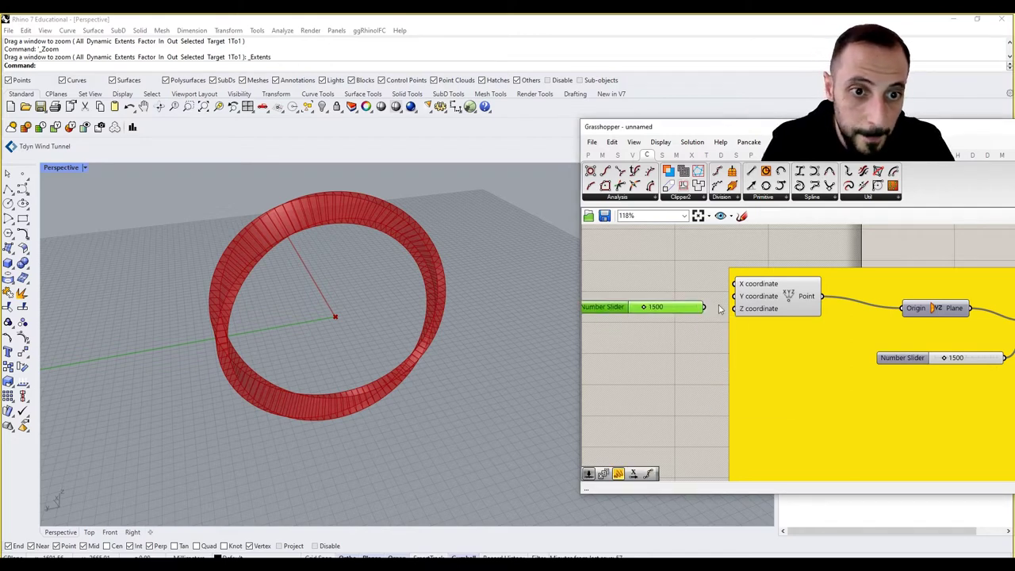
{"action": "left_click_drag", "start_coordinate": [703, 307], "coordinate": [744, 299]}
- Move the 1500 slider's wire from the Y coordinate input to the X coordinate input of the Construct Point
{"action": "scroll", "coordinate": [402, 306], "scroll_direction": "down", "scroll_amount": 18}
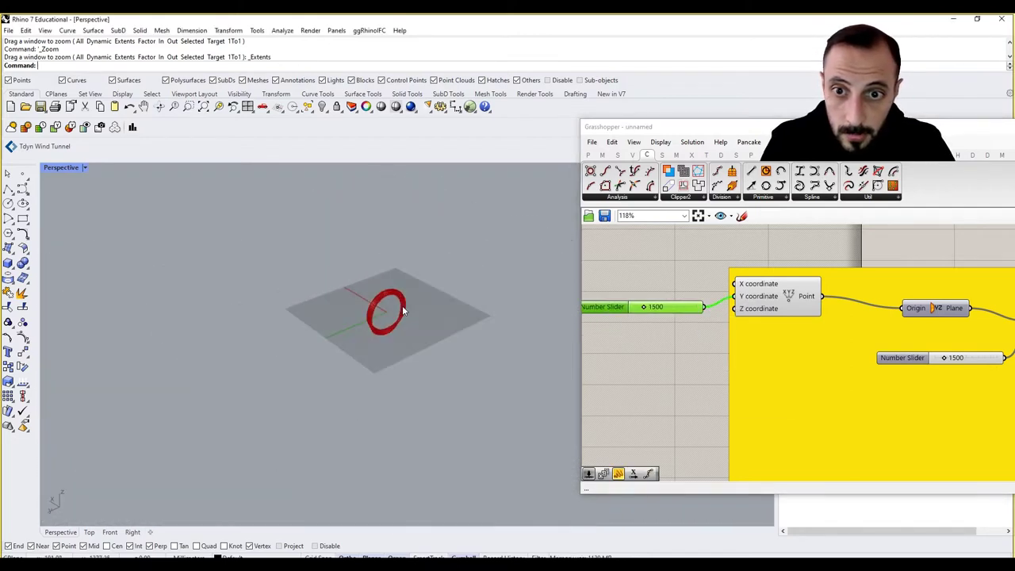
{"action": "scroll", "coordinate": [395, 312], "scroll_direction": "up", "scroll_amount": 8}
{"action": "right_click_drag", "start_coordinate": [394, 312], "coordinate": [608, 323]}
{"action": "scroll", "coordinate": [465, 317], "scroll_direction": "up", "scroll_amount": 3}
{"action": "right_click_drag", "start_coordinate": [408, 347], "coordinate": [555, 337]}
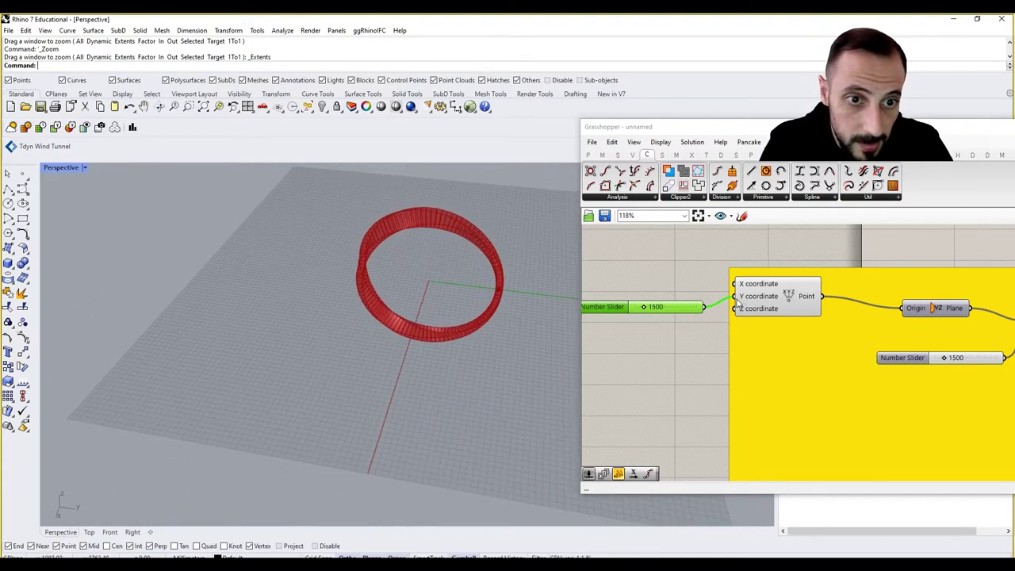
{"action": "left_click_drag", "start_coordinate": [736, 298], "coordinate": [735, 284], "text": "ctrl+shift"}
{"action": "left_click", "coordinate": [767, 299]}
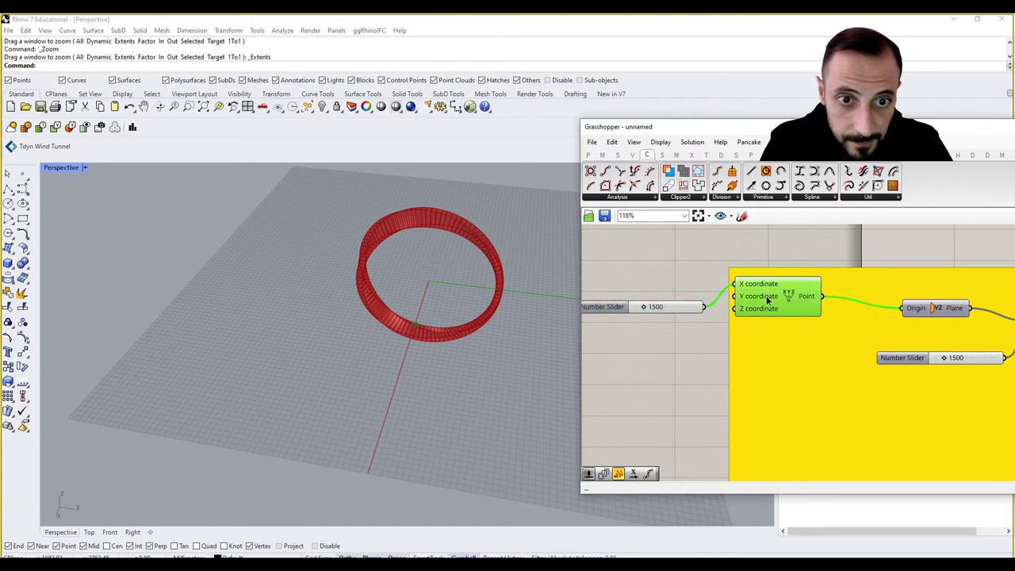
- Set the X coordinate slider to 4305 and add it to the yellow group
{"action": "mouse_move", "coordinate": [645, 308]}
{"action": "left_mouse_down"}
{"action": "mouse_move", "coordinate": [709, 312]}
{"action": "mouse_move", "coordinate": [666, 309]}
{"action": "left_mouse_up"}
{"action": "left_click", "coordinate": [698, 333]}
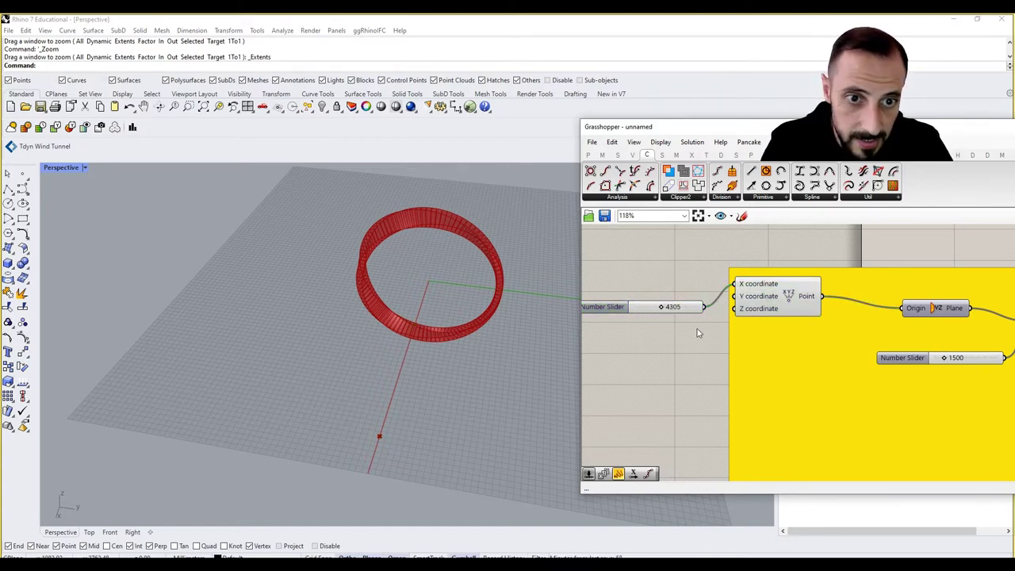
{"action": "left_click", "coordinate": [636, 309]}
{"action": "right_click", "coordinate": [775, 354]}
{"action": "left_click", "coordinate": [811, 442]}
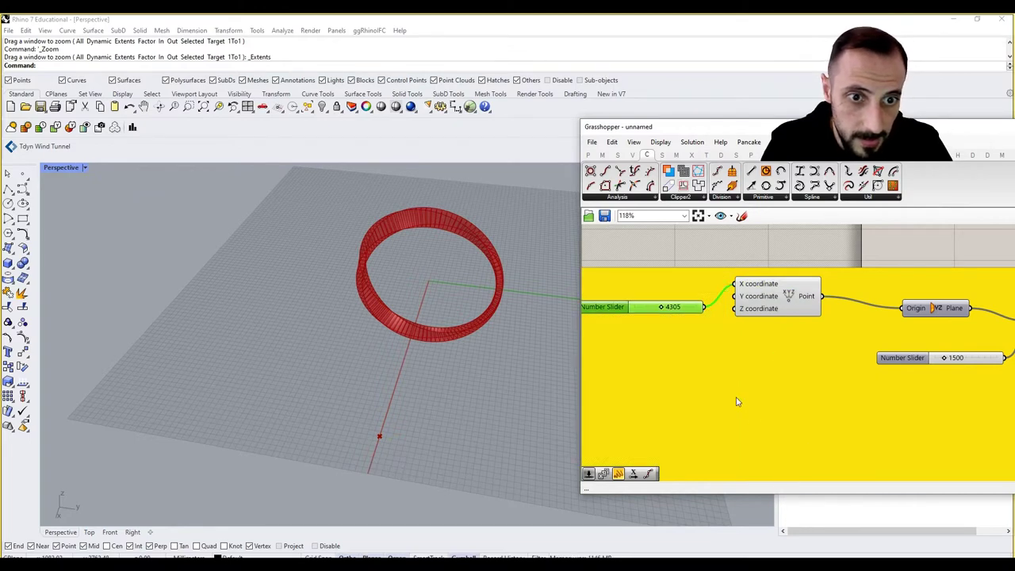
- Turn on the preview of the Circle component in the yellow group and view its circle up close
{"action": "scroll", "coordinate": [678, 368], "scroll_direction": "down", "scroll_amount": 5}
{"action": "scroll", "coordinate": [831, 383], "scroll_direction": "up", "scroll_amount": 5}
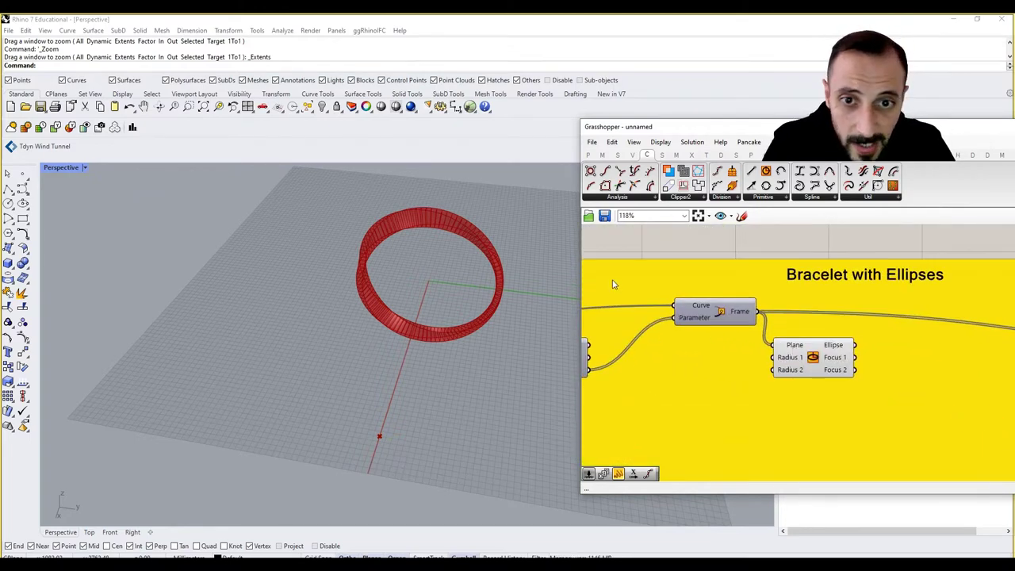
{"action": "right_click_drag", "start_coordinate": [744, 362], "coordinate": [747, 344]}
{"action": "right_click_drag", "start_coordinate": [683, 310], "coordinate": [754, 324]}
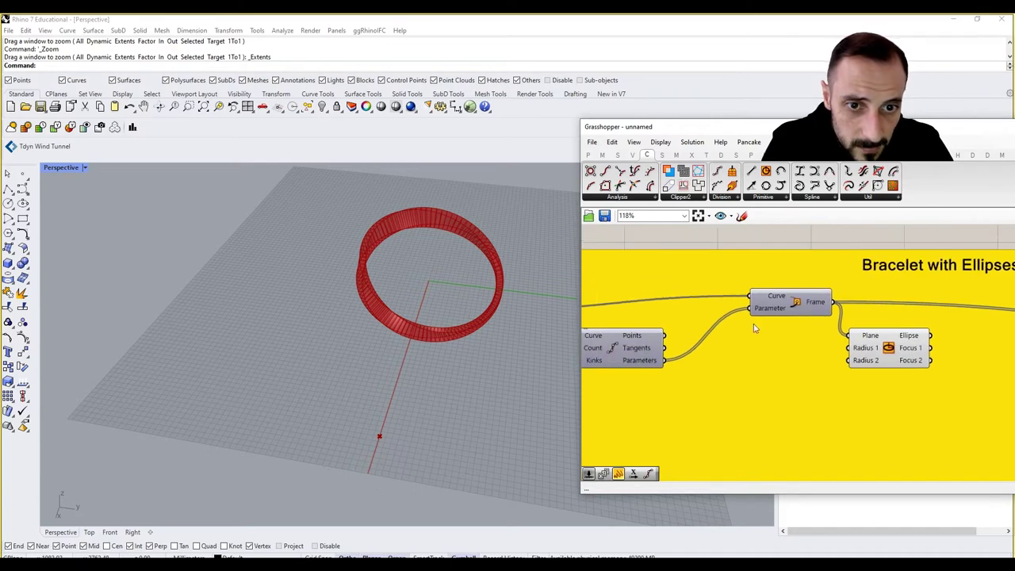
{"action": "right_click_drag", "start_coordinate": [687, 351], "coordinate": [803, 342]}
{"action": "right_click_drag", "start_coordinate": [651, 317], "coordinate": [758, 324]}
{"action": "right_click", "coordinate": [671, 305]}
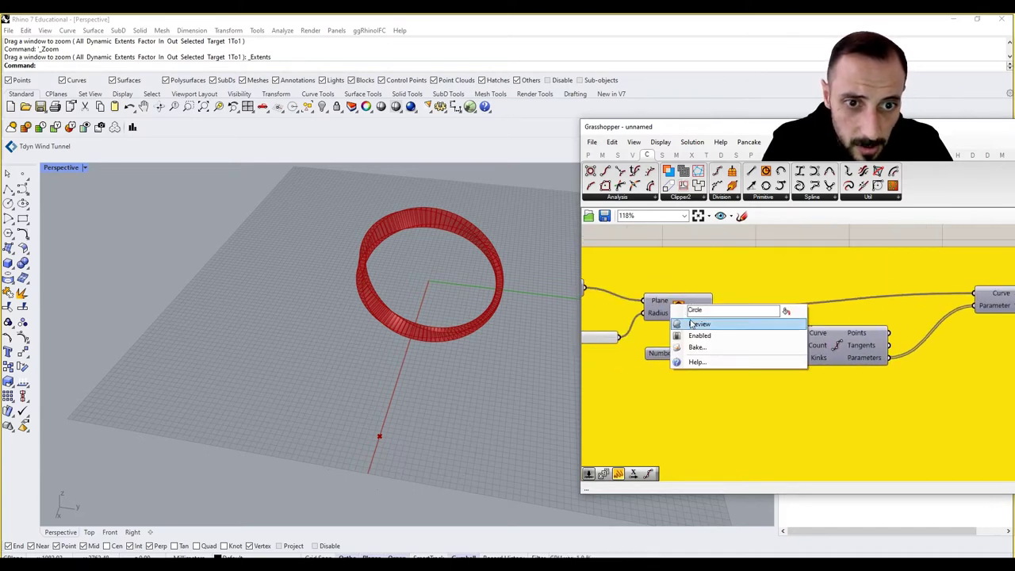
{"action": "left_click", "coordinate": [692, 323]}
{"action": "right_click_drag", "start_coordinate": [322, 364], "coordinate": [301, 307]}
{"action": "scroll", "coordinate": [303, 301], "scroll_direction": "up", "scroll_amount": 5}
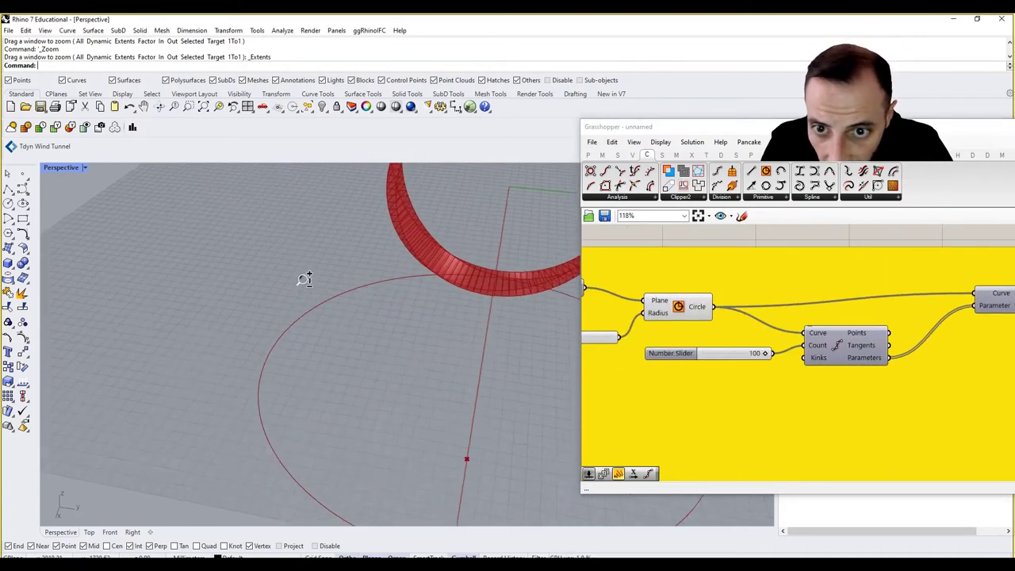
{"action": "scroll", "coordinate": [313, 332], "scroll_direction": "up", "scroll_amount": 5}
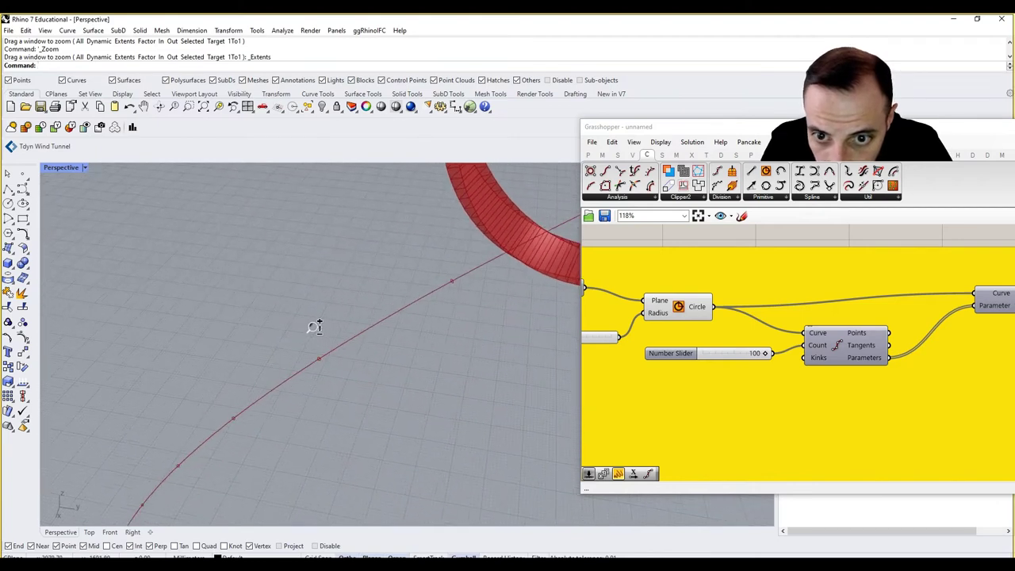
- Create a number slider with value 150 below the Frame component, next to the Ellipse component
{"action": "right_click_drag", "start_coordinate": [871, 379], "coordinate": [809, 374]}
{"action": "scroll", "coordinate": [809, 374], "scroll_direction": "down", "scroll_amount": 5}
{"action": "right_click_drag", "start_coordinate": [949, 372], "coordinate": [831, 370]}
{"action": "scroll", "coordinate": [737, 354], "scroll_direction": "up", "scroll_amount": 6}
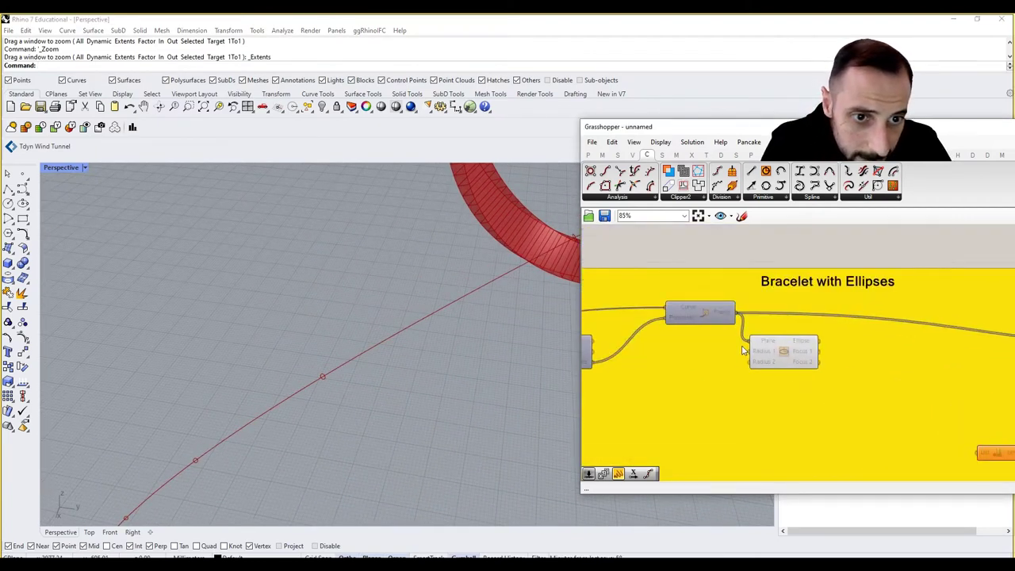
{"action": "double_click", "coordinate": [695, 402]}
{"action": "double_click", "coordinate": [695, 402]}
{"action": "type", "text": "150"}
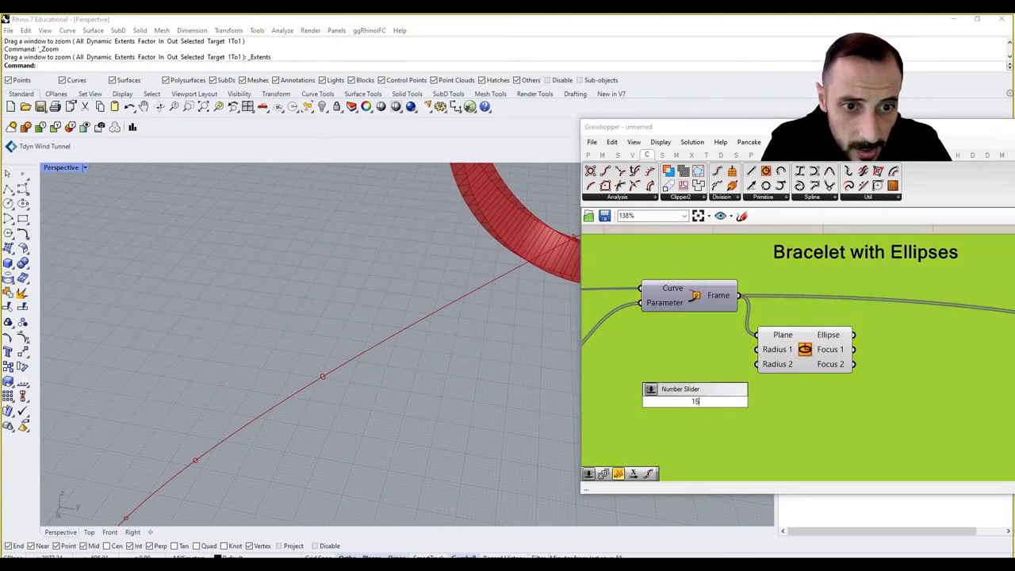
{"action": "key", "text": "Return"}
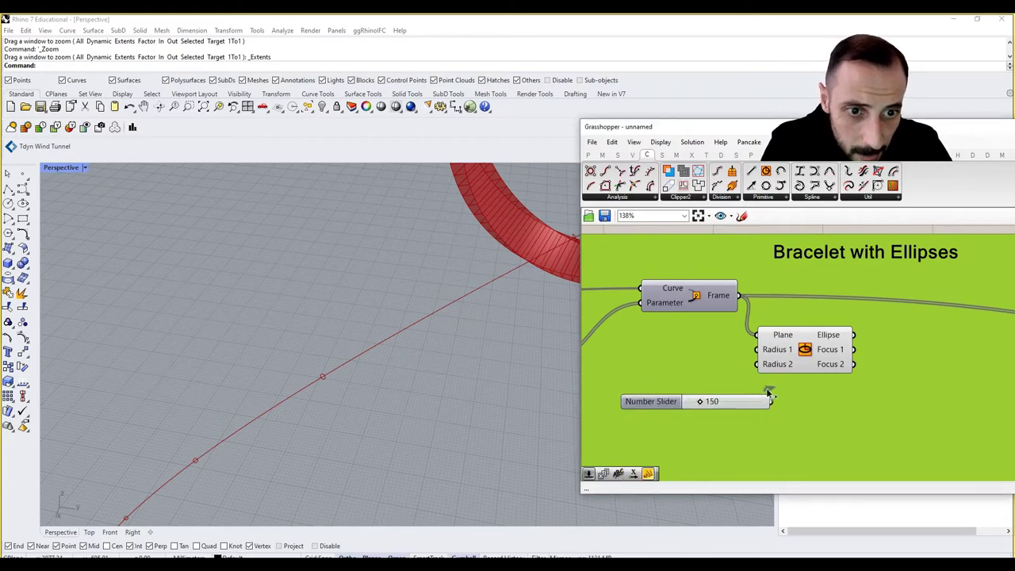
- Wire the 150 slider to Radius 1 of the Ellipse component, move the component away from the Frame and view the sections
{"action": "left_click_drag", "start_coordinate": [766, 392], "coordinate": [825, 374]}
{"action": "scroll", "coordinate": [344, 408], "scroll_direction": "down", "scroll_amount": 8}
{"action": "right_click_drag", "start_coordinate": [344, 409], "coordinate": [350, 388]}
{"action": "scroll", "coordinate": [349, 388], "scroll_direction": "up", "scroll_amount": 5}
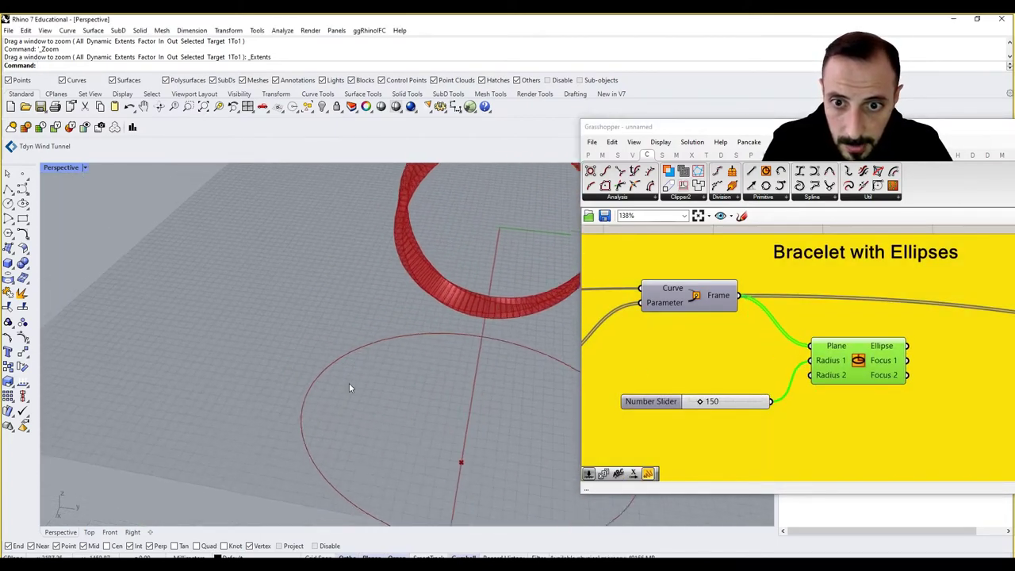
{"action": "scroll", "coordinate": [352, 365], "scroll_direction": "up", "scroll_amount": 5}
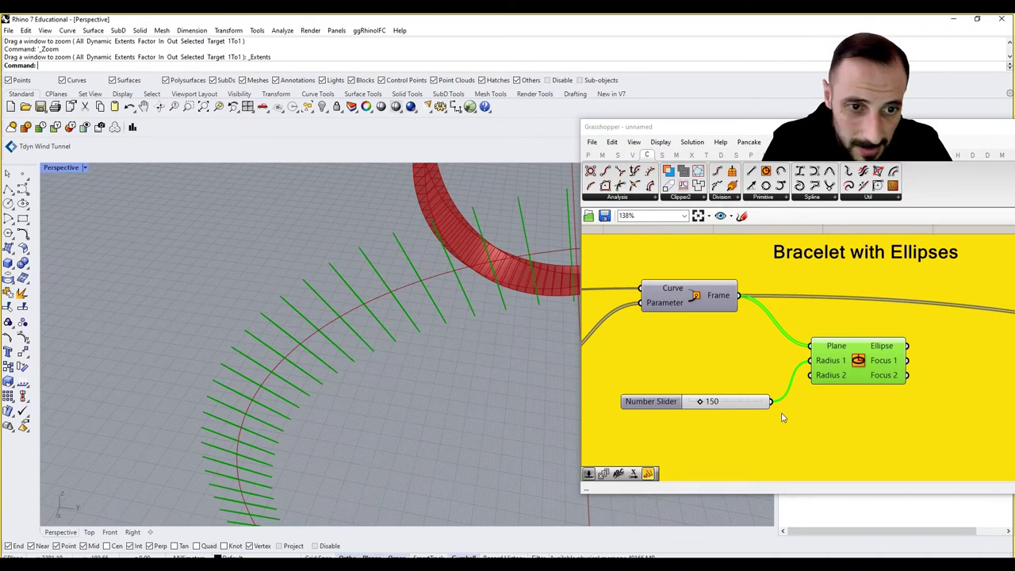
- Create a number slider with value 50 below the 150 slider and wire it to Radius 2 of the Ellipse component
{"action": "double_click", "coordinate": [745, 418]}
{"action": "type", "text": "50"}
{"action": "key", "text": "Return"}
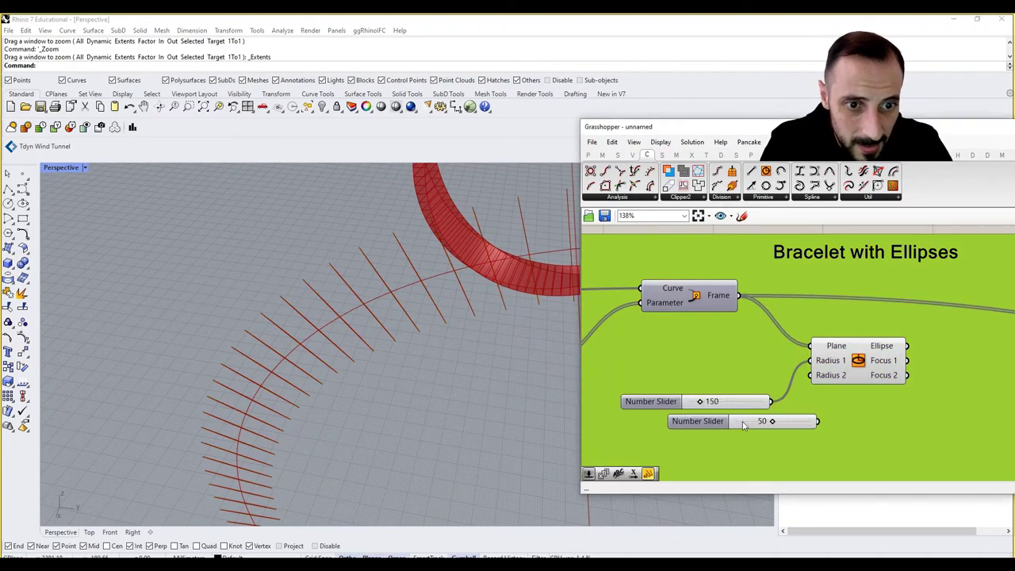
{"action": "left_click_drag", "start_coordinate": [818, 421], "coordinate": [812, 375]}
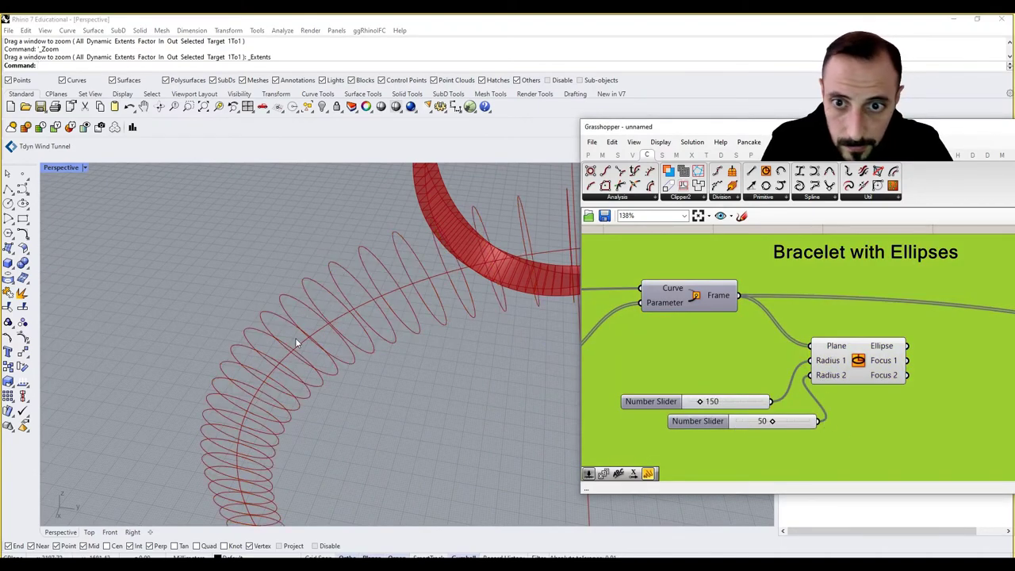
{"action": "right_click_drag", "start_coordinate": [296, 339], "coordinate": [278, 334]}
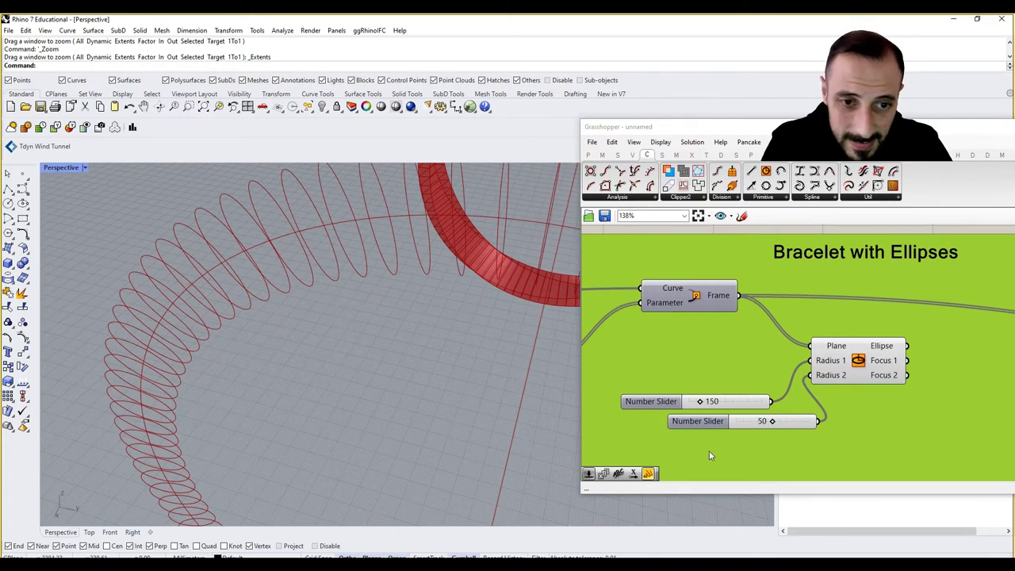
- Align the two radius sliders under each other and set the Radius 2 slider to 60
{"action": "left_click_drag", "start_coordinate": [781, 424], "coordinate": [728, 418]}
{"action": "scroll", "coordinate": [335, 340], "scroll_direction": "down", "scroll_amount": 5}
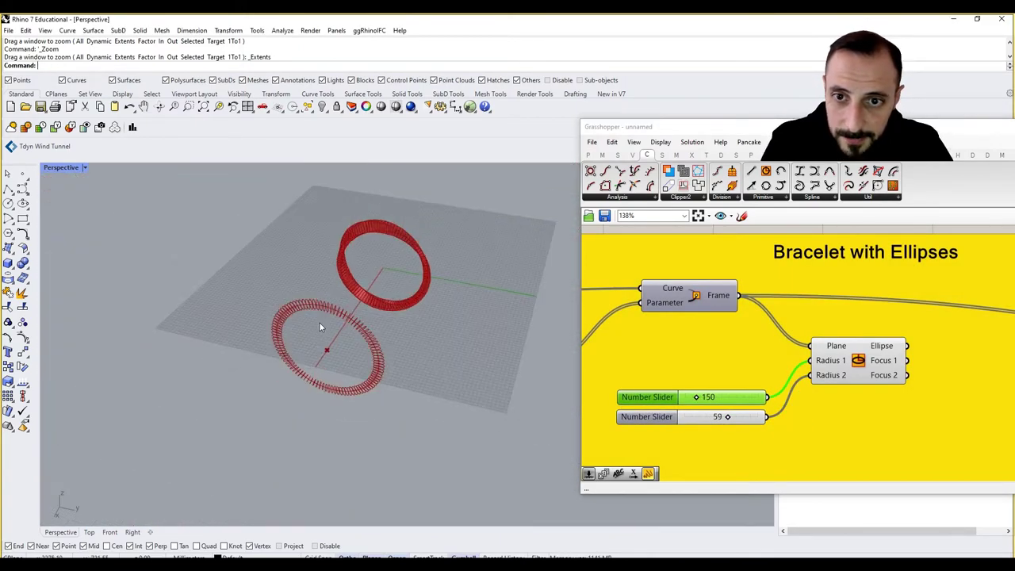
{"action": "scroll", "coordinate": [322, 321], "scroll_direction": "up", "scroll_amount": 3}
{"action": "double_click", "coordinate": [737, 423]}
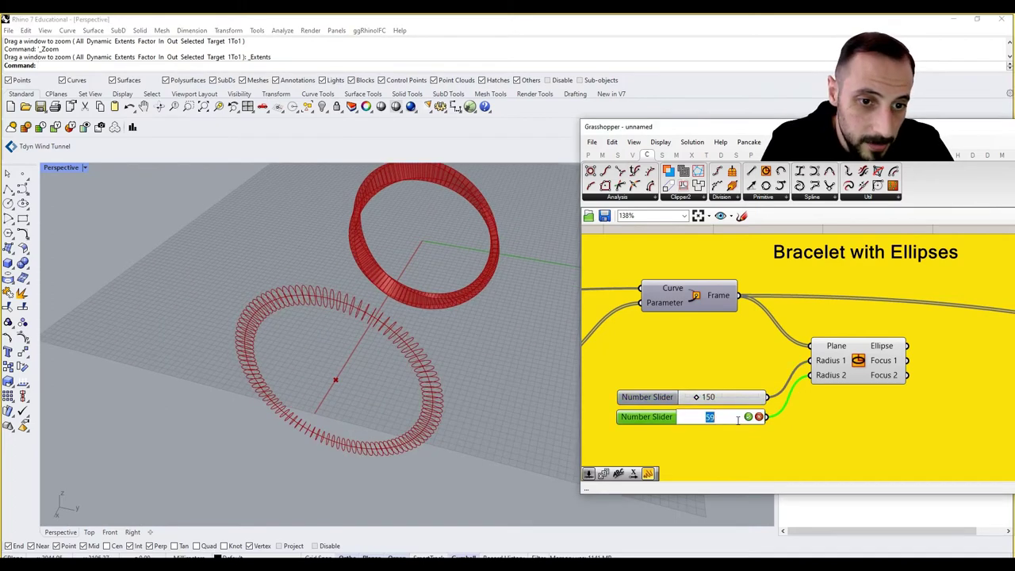
{"action": "type", "text": "60"}
{"action": "key", "text": "Return"}
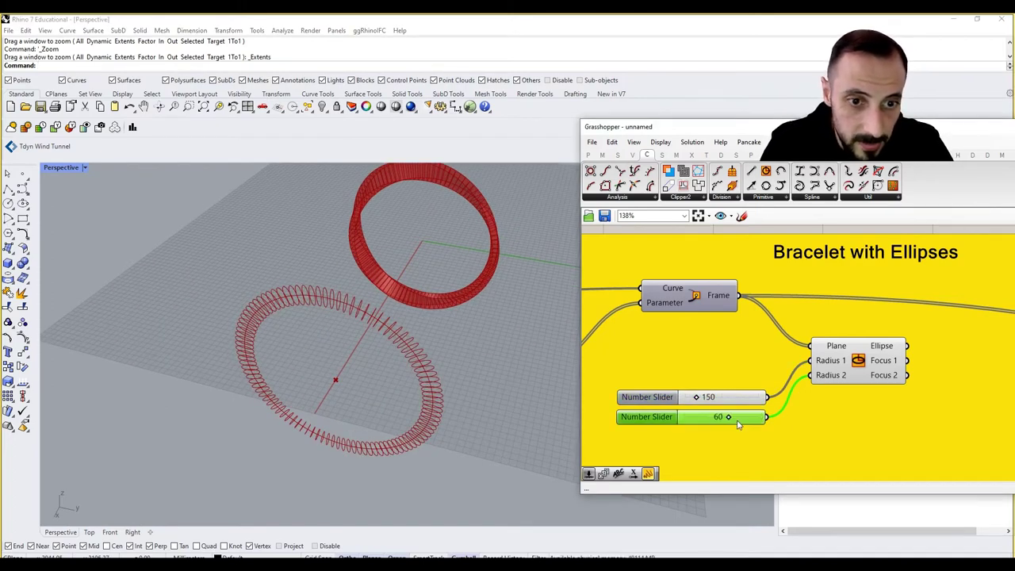
- Connect the Ellipse output to the List Length input and to the Geometry input of the Rotate component
{"action": "right_click_drag", "start_coordinate": [877, 412], "coordinate": [735, 360]}
{"action": "scroll", "coordinate": [762, 409], "scroll_direction": "down", "scroll_amount": 2}
{"action": "right_click_drag", "start_coordinate": [828, 364], "coordinate": [771, 352]}
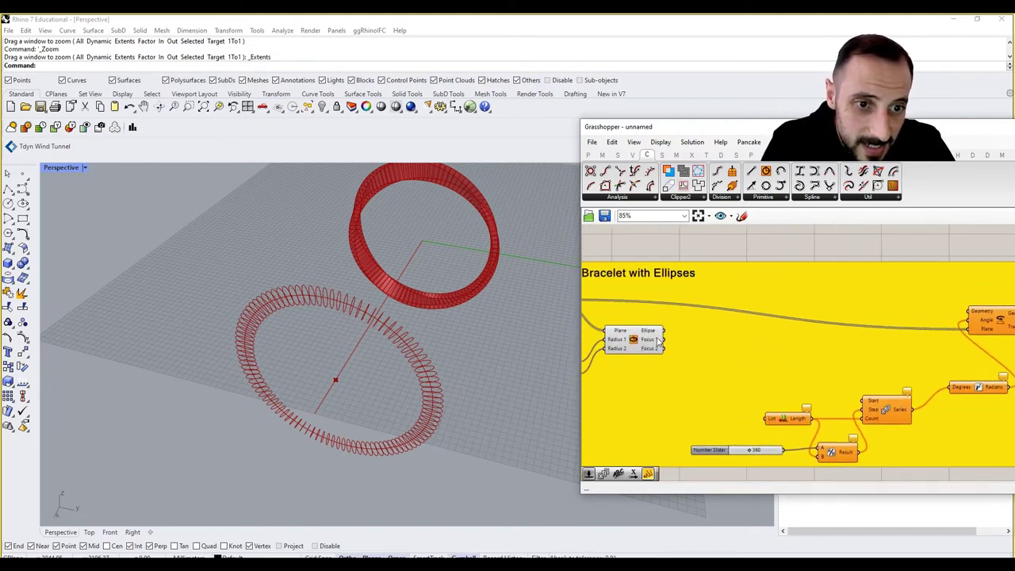
{"action": "left_click_drag", "start_coordinate": [664, 332], "coordinate": [765, 417]}
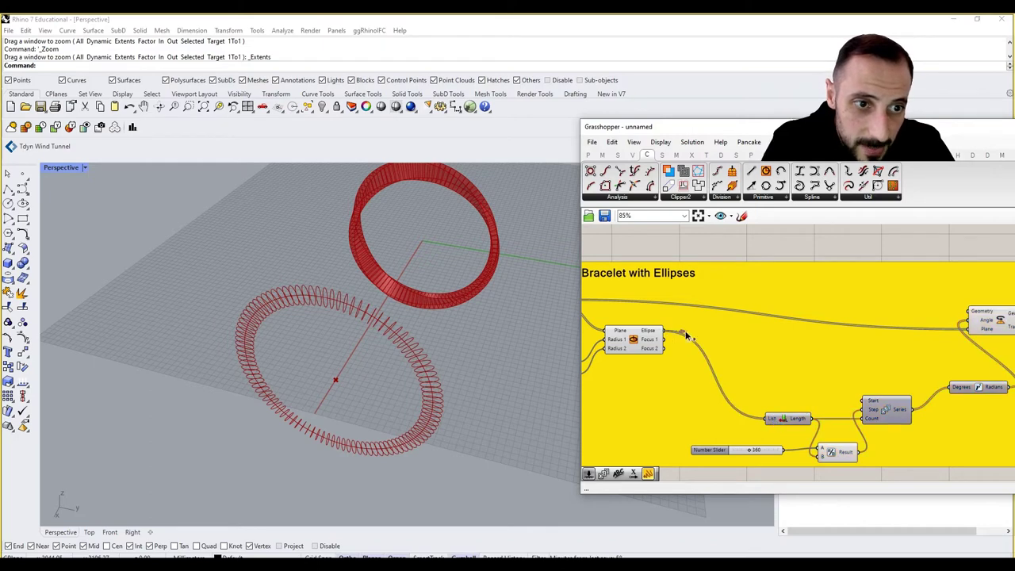
{"action": "left_click_drag", "start_coordinate": [687, 336], "coordinate": [971, 319]}
{"action": "right_click_drag", "start_coordinate": [362, 334], "coordinate": [310, 306]}
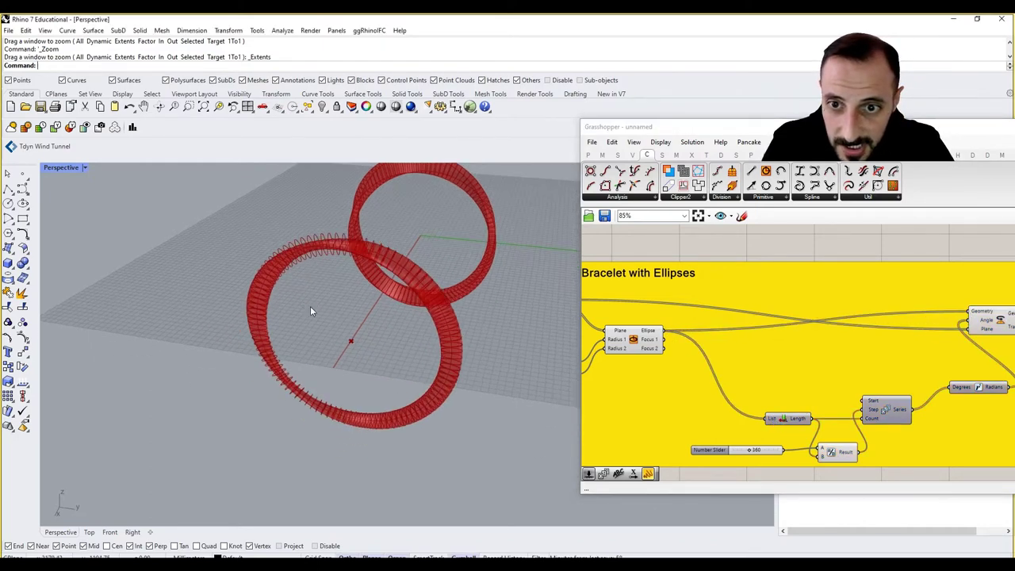
- Turn off the preview of the Ellipse component and inspect the lofted bracelet
{"action": "left_click", "coordinate": [644, 351]}
{"action": "right_click", "coordinate": [656, 242]}
{"action": "left_click", "coordinate": [670, 265]}
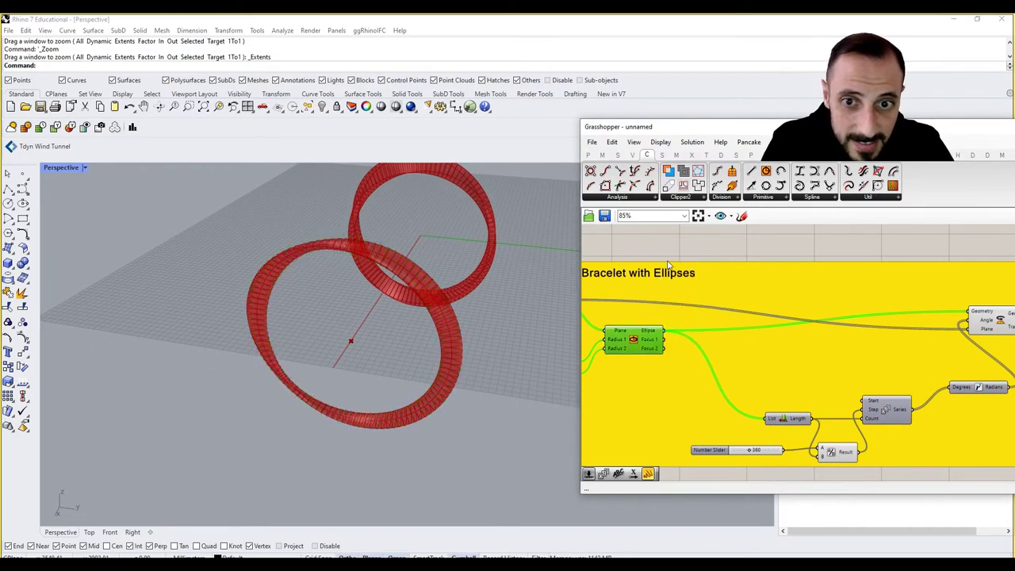
{"action": "right_click_drag", "start_coordinate": [317, 294], "coordinate": [262, 322]}
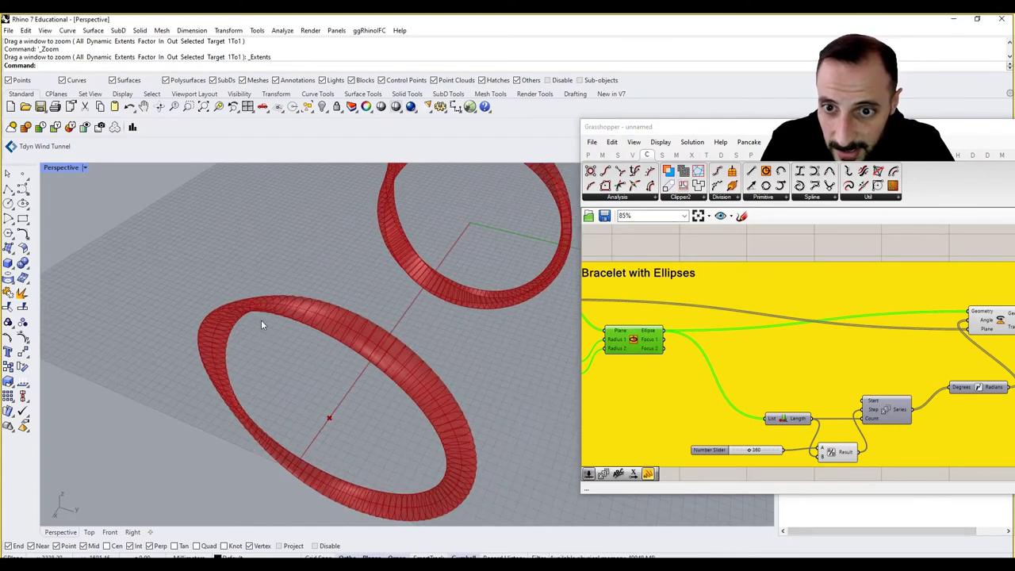
- Adjust the ellipse proportions by setting the Radius 2 slider to 100 and the Radius 1 slider to 254
{"action": "scroll", "coordinate": [745, 366], "scroll_direction": "up", "scroll_amount": 5}
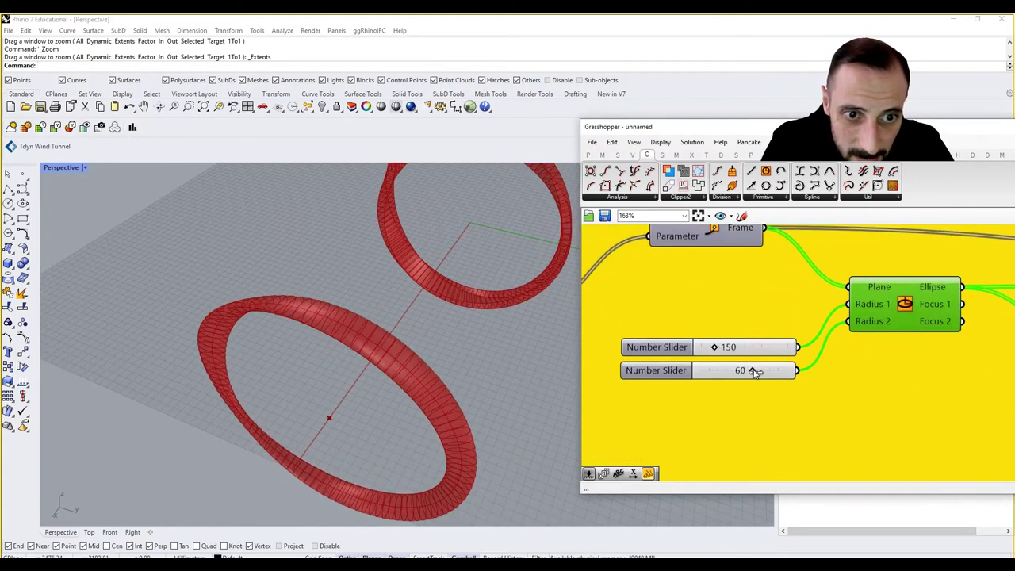
{"action": "left_click_drag", "start_coordinate": [755, 372], "coordinate": [764, 371]}
{"action": "right_click_drag", "start_coordinate": [353, 372], "coordinate": [306, 333]}
{"action": "scroll", "coordinate": [306, 333], "scroll_direction": "down", "scroll_amount": 6}
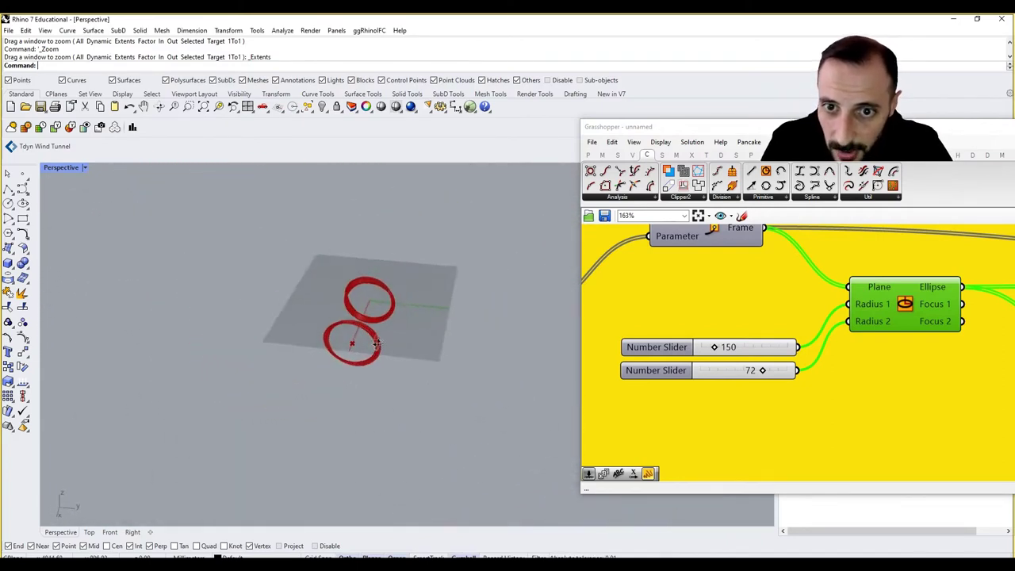
{"action": "right_click_drag", "start_coordinate": [376, 343], "coordinate": [261, 333]}
{"action": "scroll", "coordinate": [377, 357], "scroll_direction": "up", "scroll_amount": 8}
{"action": "left_click_drag", "start_coordinate": [762, 370], "coordinate": [785, 371]}
{"action": "right_click_drag", "start_coordinate": [315, 329], "coordinate": [505, 322]}
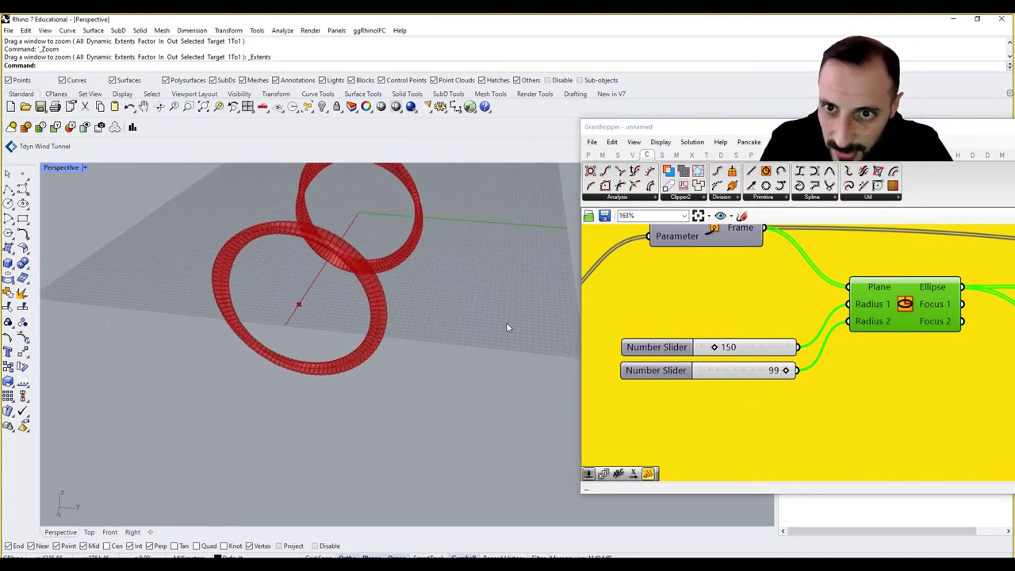
{"action": "left_click_drag", "start_coordinate": [714, 346], "coordinate": [723, 347]}
{"action": "right_click_drag", "start_coordinate": [279, 336], "coordinate": [241, 341]}
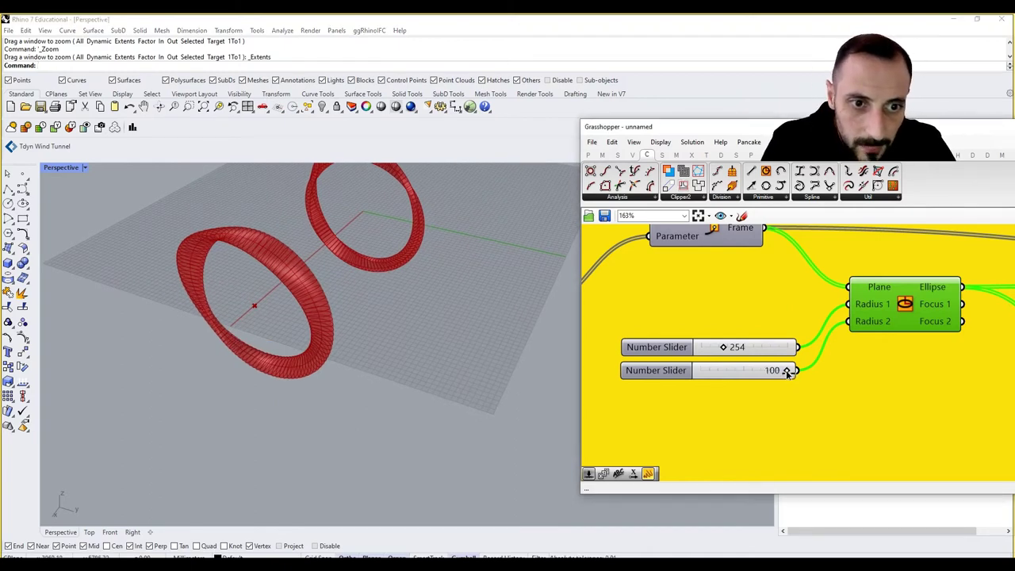
- Move the Loft component farther from the Rotate component to make room between them
{"action": "scroll", "coordinate": [708, 357], "scroll_direction": "down", "scroll_amount": 5}
{"action": "right_click_drag", "start_coordinate": [893, 368], "coordinate": [774, 352]}
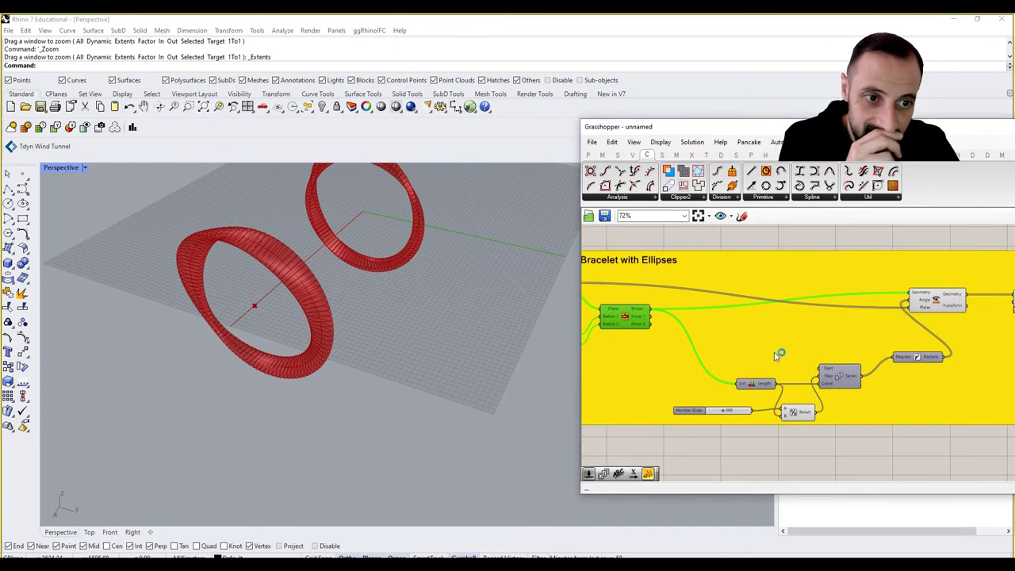
{"action": "right_click_drag", "start_coordinate": [904, 337], "coordinate": [822, 329]}
{"action": "right_click_drag", "start_coordinate": [939, 296], "coordinate": [811, 286]}
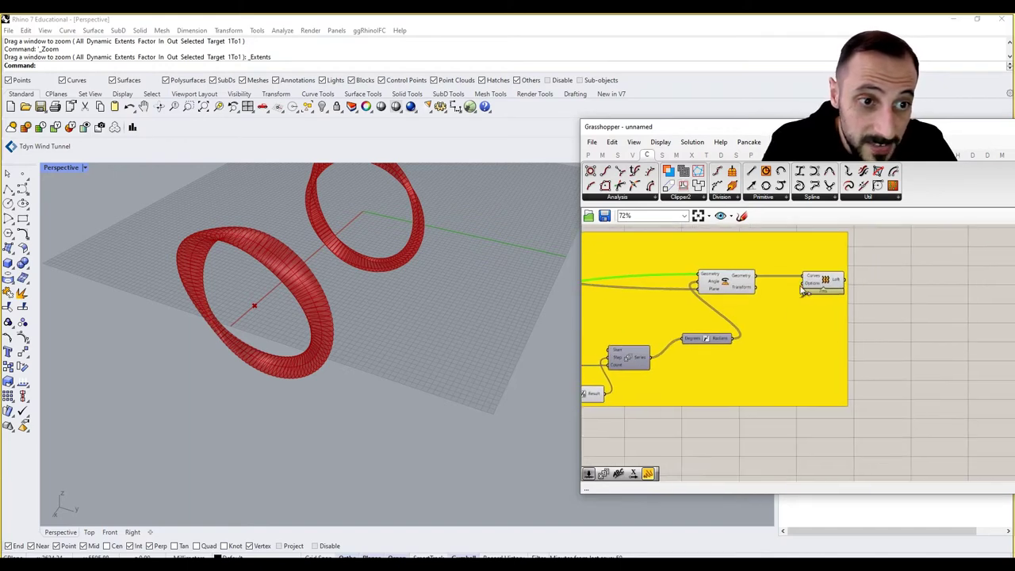
{"action": "left_click_drag", "start_coordinate": [823, 283], "coordinate": [898, 283]}
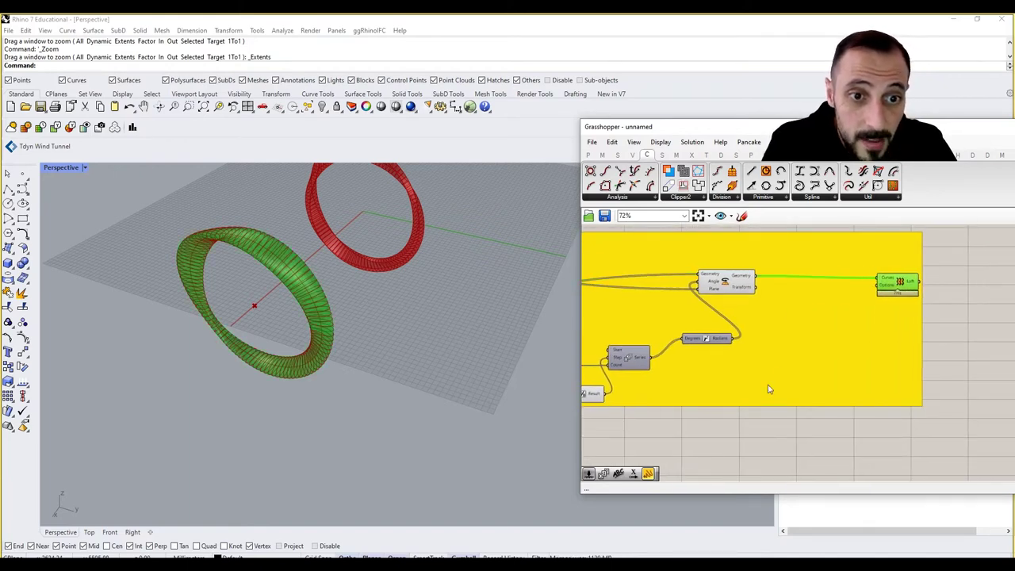
- Add a Scale component and place it in the group between the Rotate and Loft components
{"action": "double_click", "coordinate": [732, 430]}
{"action": "type", "text": "scale"}
{"action": "left_click", "coordinate": [719, 405]}
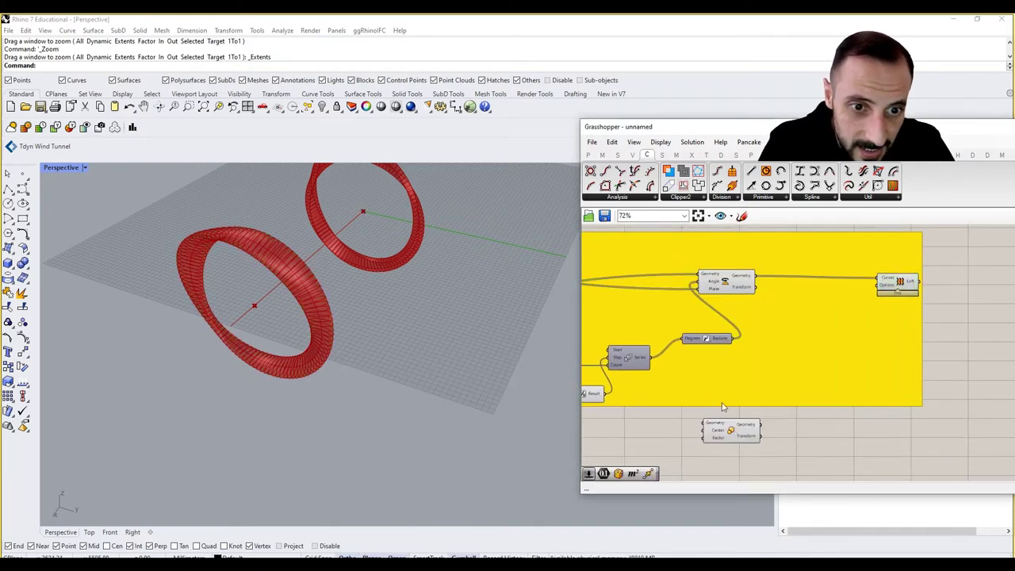
{"action": "left_click_drag", "start_coordinate": [747, 425], "coordinate": [815, 322]}
{"action": "right_click_drag", "start_coordinate": [739, 300], "coordinate": [787, 311]}
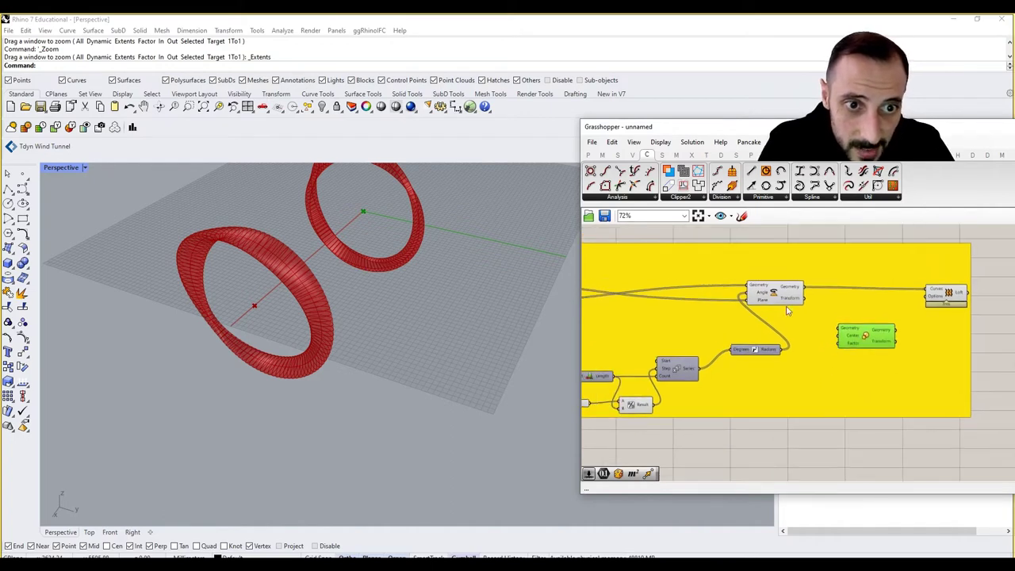
{"action": "left_click", "coordinate": [776, 245]}
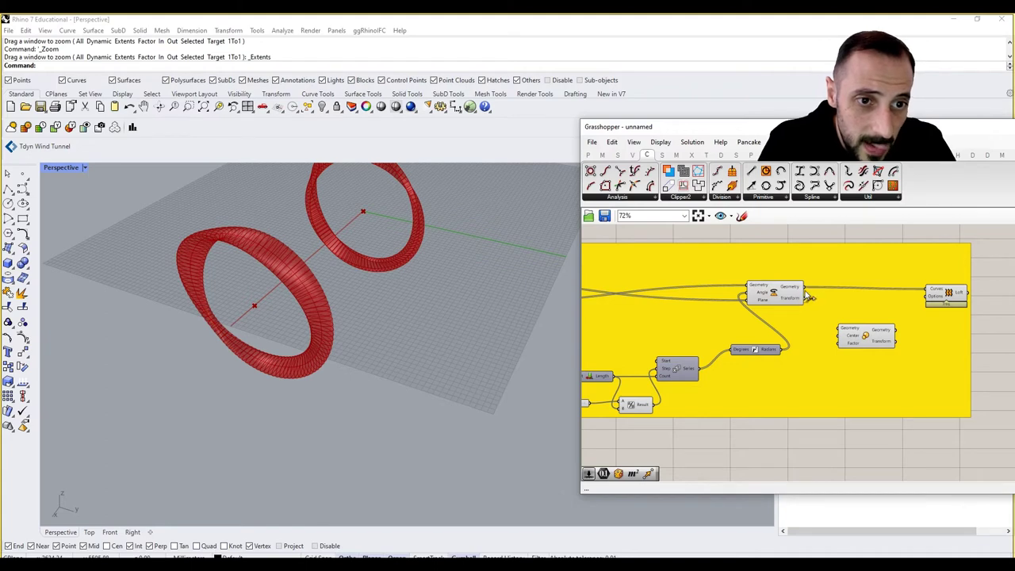
- Connect the Rotate component's Geometry output to the Scale component's Geometry input and shift Scale farther from Rotate
{"action": "left_click_drag", "start_coordinate": [810, 295], "coordinate": [839, 328]}
{"action": "right_click_drag", "start_coordinate": [851, 339], "coordinate": [904, 339]}
{"action": "right_click_drag", "start_coordinate": [734, 327], "coordinate": [608, 317]}
{"action": "right_click_drag", "start_coordinate": [884, 331], "coordinate": [773, 333]}
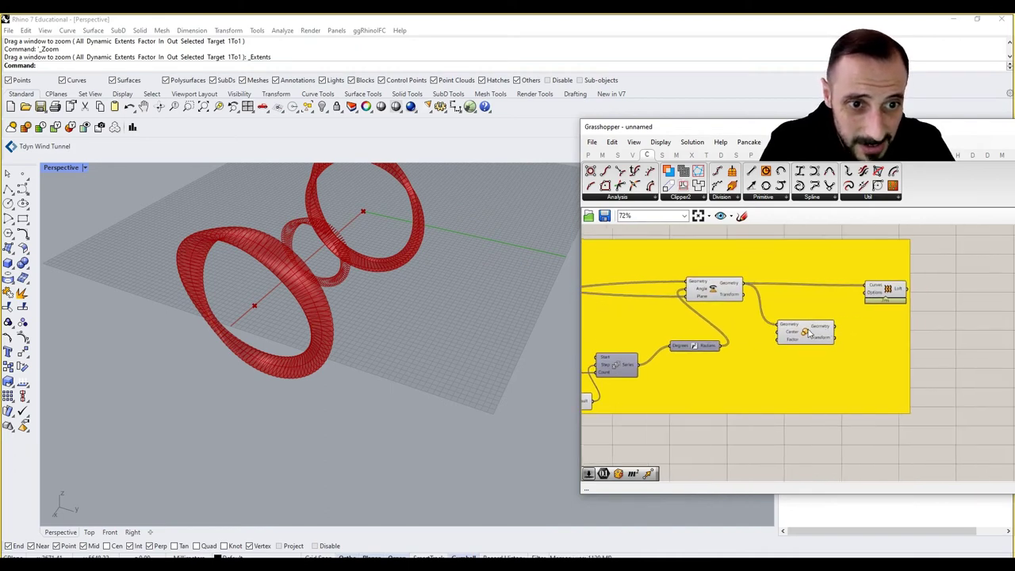
{"action": "left_click_drag", "start_coordinate": [809, 333], "coordinate": [872, 337]}
- Connect the Frame output to the Center input of the Scale component
{"action": "right_click_drag", "start_coordinate": [766, 419], "coordinate": [868, 390]}
{"action": "scroll", "coordinate": [868, 391], "scroll_direction": "down", "scroll_amount": 3}
{"action": "scroll", "coordinate": [646, 317], "scroll_direction": "up", "scroll_amount": 4}
{"action": "right_click_drag", "start_coordinate": [614, 317], "coordinate": [733, 327]}
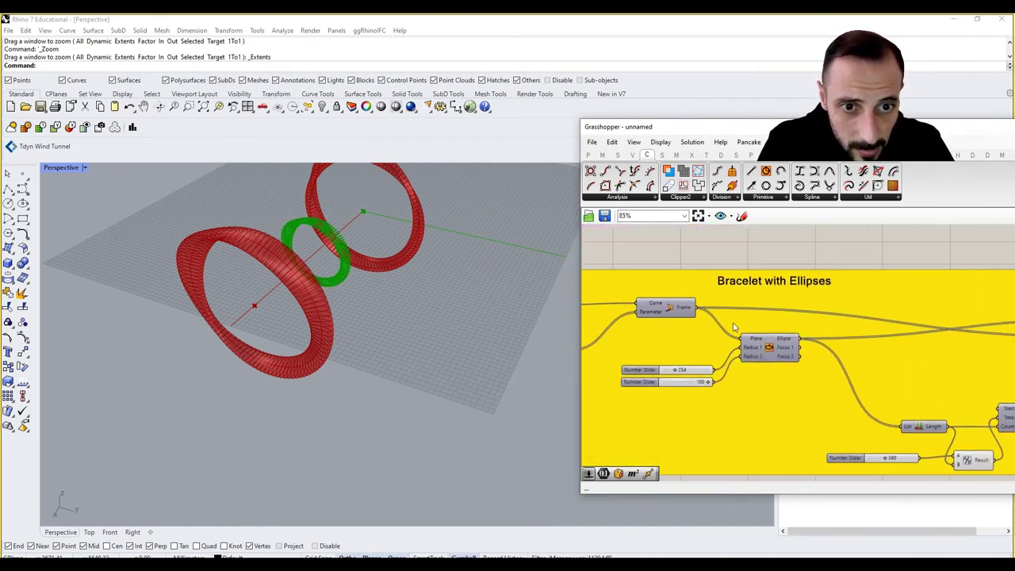
{"action": "scroll", "coordinate": [716, 307], "scroll_direction": "down", "scroll_amount": 4}
{"action": "left_click_drag", "start_coordinate": [716, 307], "coordinate": [866, 315]}
{"action": "scroll", "coordinate": [1013, 357], "scroll_direction": "up", "scroll_amount": 5}
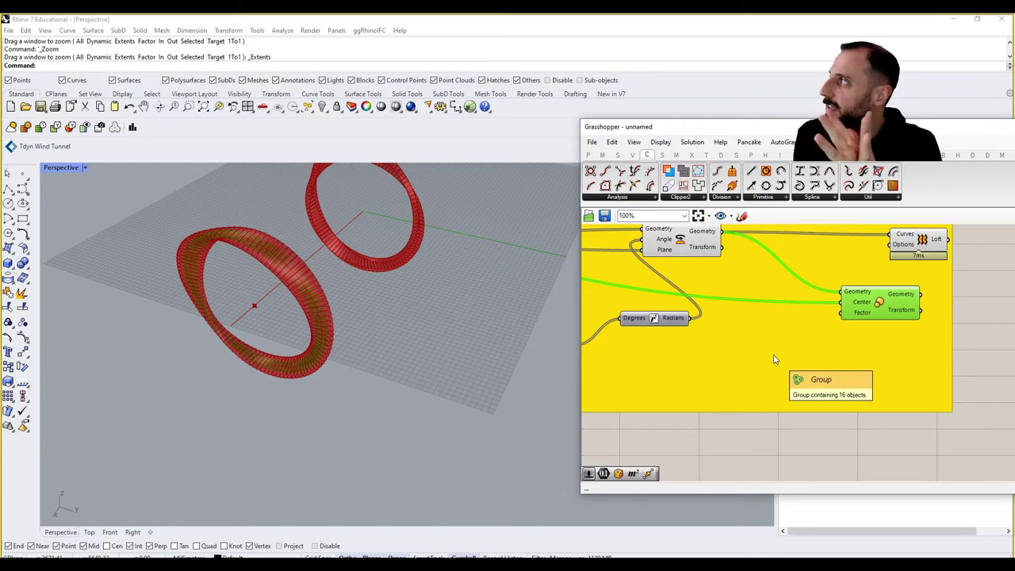
- Create a number slider with value 1.5 below the Scale component's inputs
{"action": "left_click", "coordinate": [774, 357]}
{"action": "double_click", "coordinate": [773, 353]}
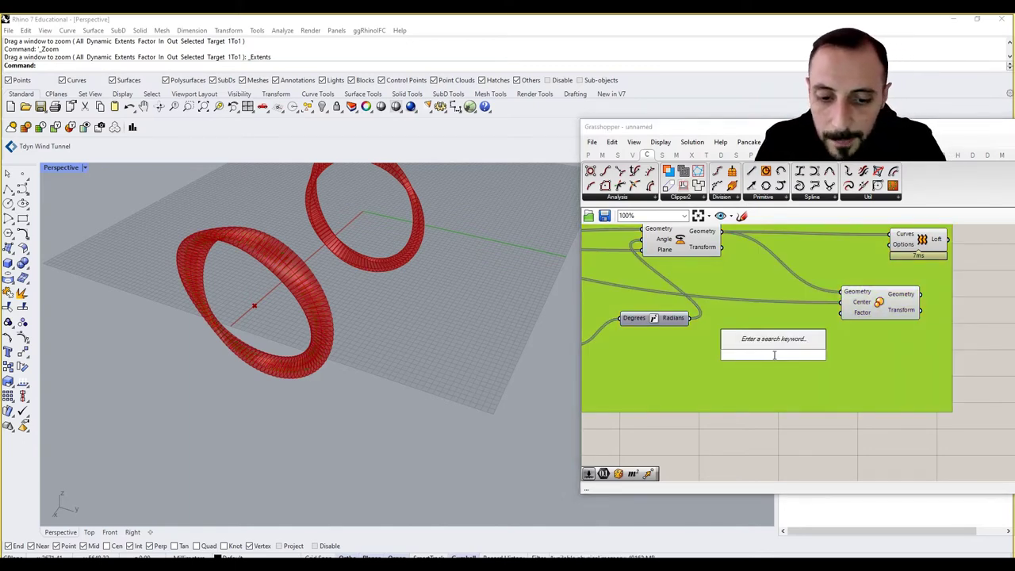
{"action": "type", "text": "1.5"}
{"action": "key", "text": "Return"}
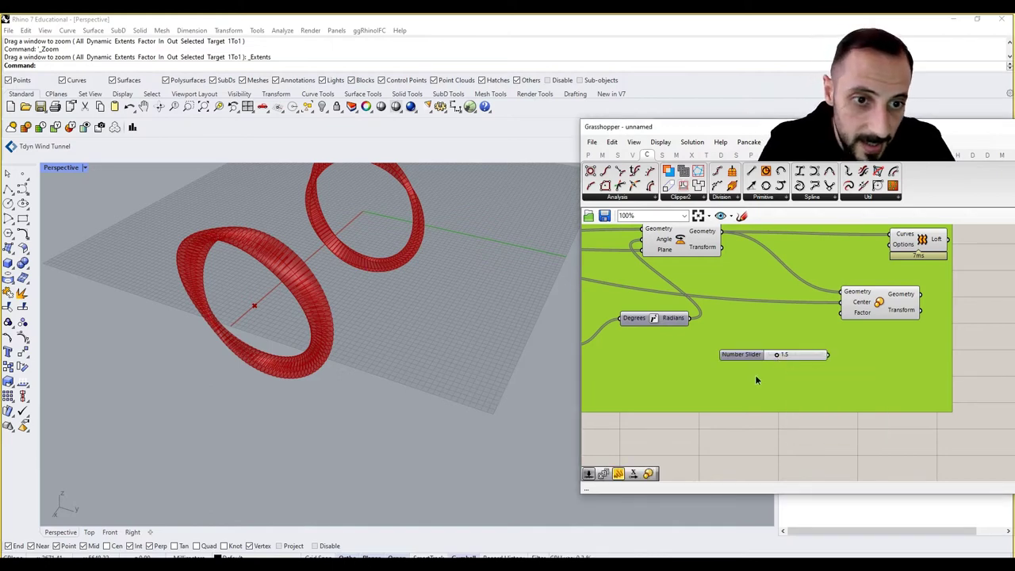
- Create a second slider with 0.5, set it to 0.7, and align the 1.5 slider above it
{"action": "double_click", "coordinate": [755, 380]}
{"action": "type", "text": "0.5"}
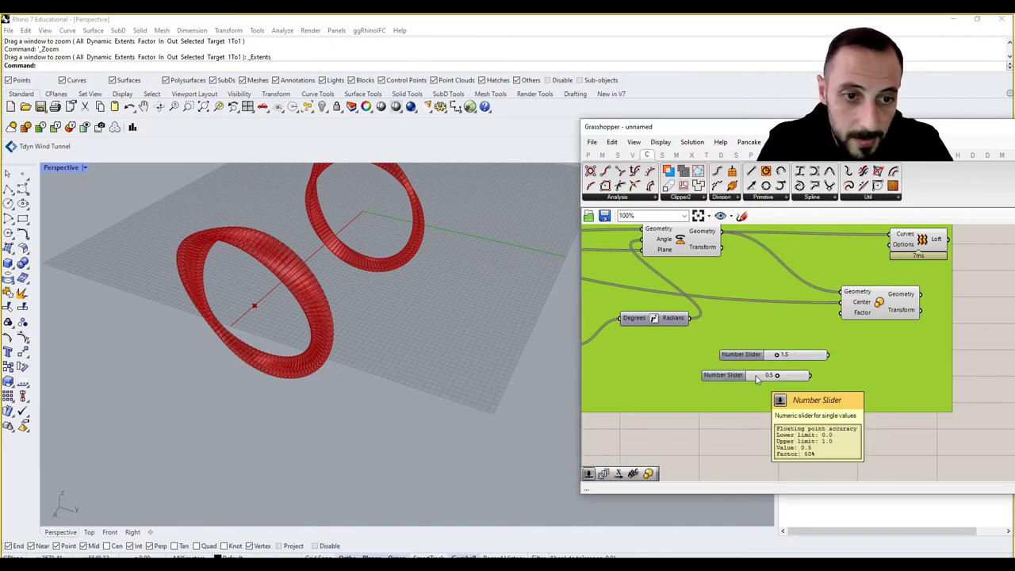
{"action": "key", "text": "Return"}
{"action": "scroll", "coordinate": [796, 379], "scroll_direction": "up", "scroll_amount": 2}
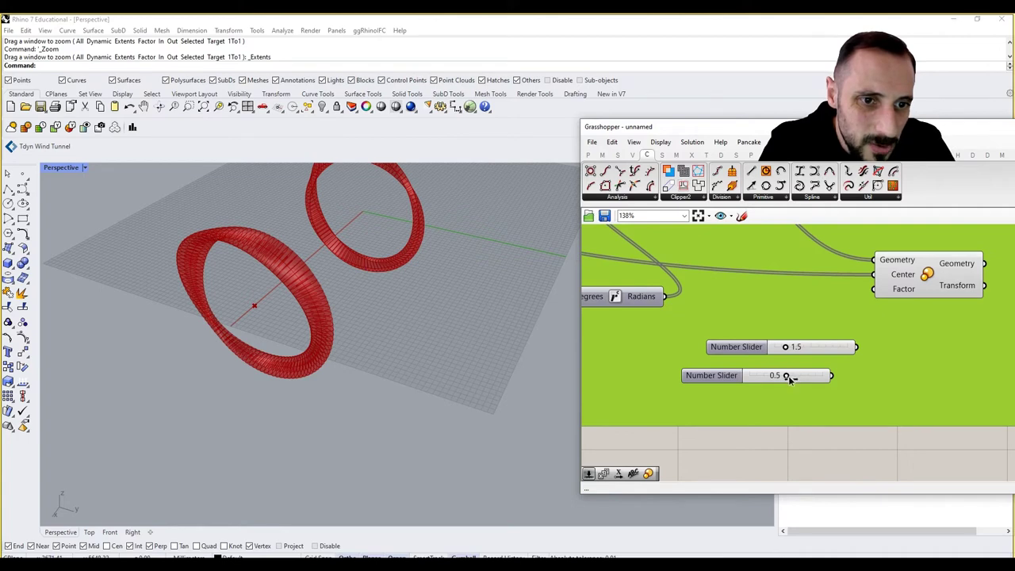
{"action": "left_click_drag", "start_coordinate": [786, 376], "coordinate": [801, 376]}
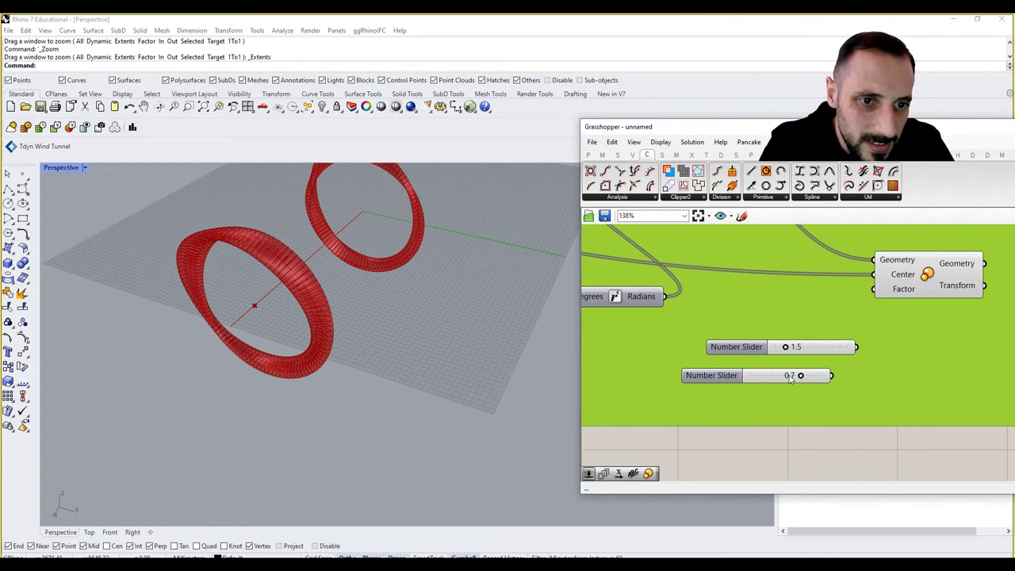
{"action": "left_click_drag", "start_coordinate": [741, 345], "coordinate": [713, 375]}
- Add a Subtract component and connect the 1.5 slider to A and the 0.7 slider to B
{"action": "right_click_drag", "start_coordinate": [816, 395], "coordinate": [722, 391]}
{"action": "left_click", "coordinate": [805, 373]}
{"action": "double_click", "coordinate": [806, 372]}
{"action": "type", "text": "subt"}
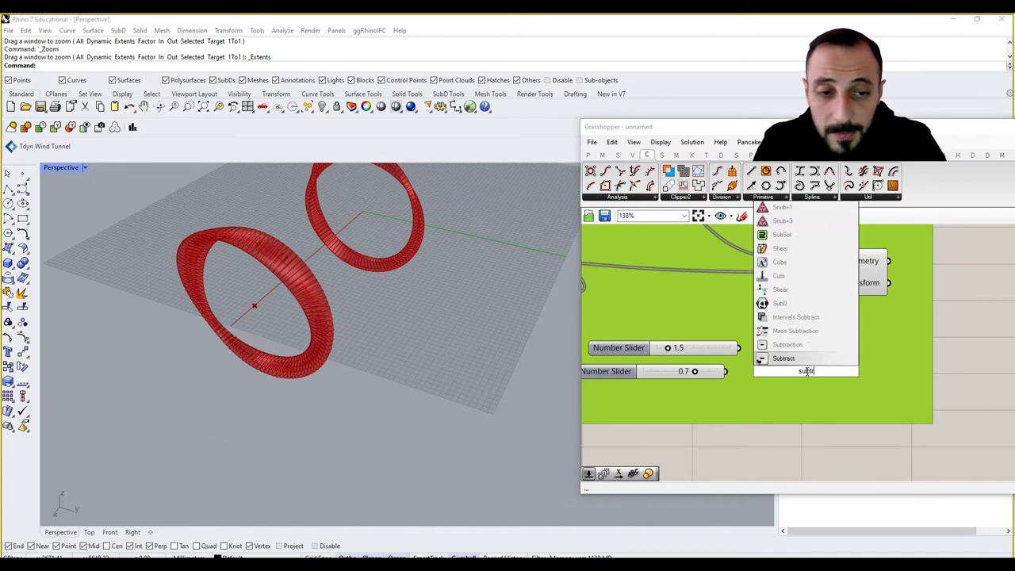
{"action": "left_click", "coordinate": [783, 358]}
{"action": "left_click_drag", "start_coordinate": [749, 358], "coordinate": [773, 378]}
{"action": "right_click_drag", "start_coordinate": [807, 391], "coordinate": [758, 391]}
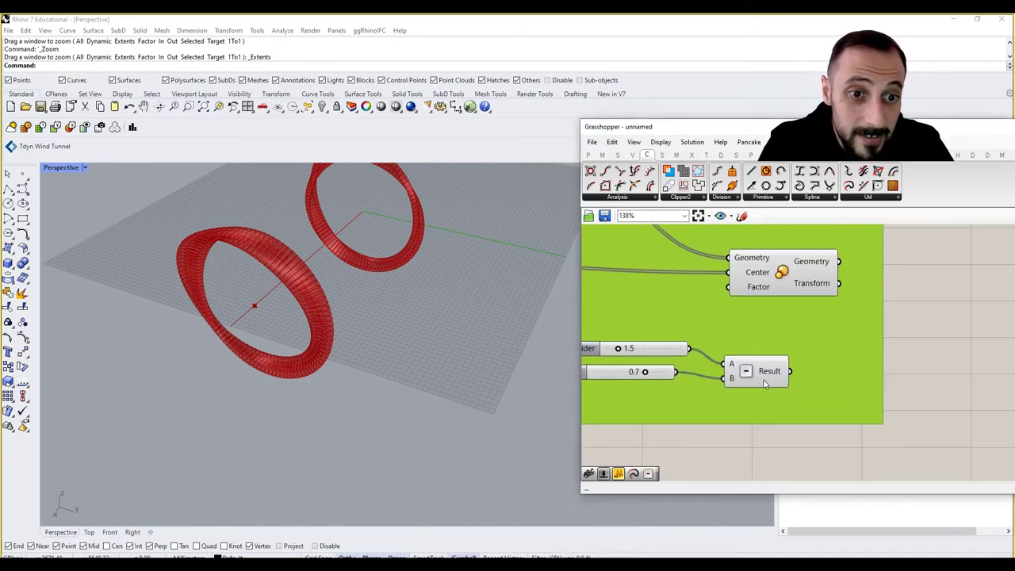
- Check the subtraction result, move the Scale component farther along and nudge the Subtract component up beside the sliders
{"action": "mouse_move", "coordinate": [768, 378]}
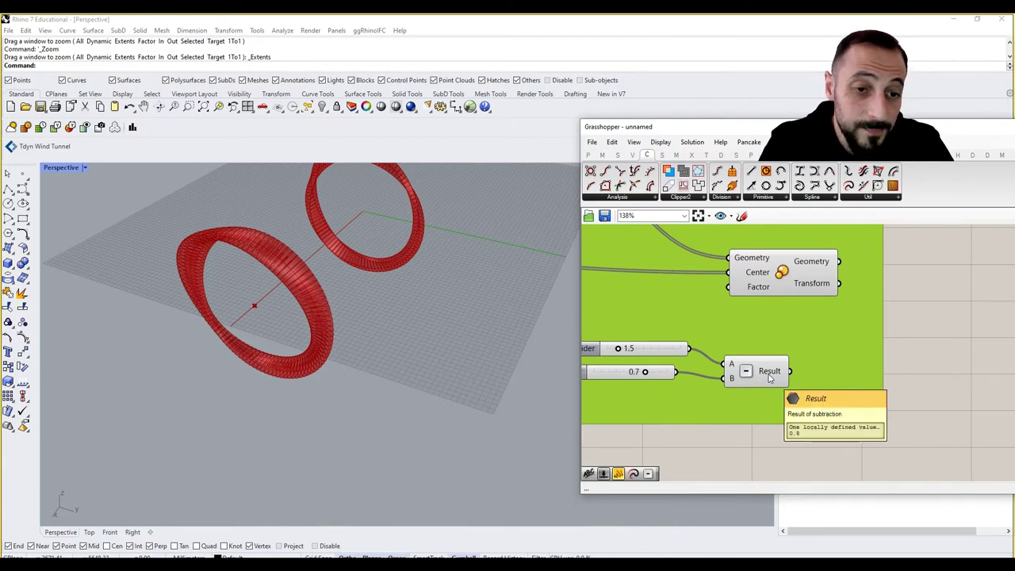
{"action": "left_click_drag", "start_coordinate": [779, 277], "coordinate": [854, 265]}
{"action": "left_click_drag", "start_coordinate": [762, 374], "coordinate": [763, 360]}
{"action": "right_click_drag", "start_coordinate": [763, 360], "coordinate": [737, 358]}
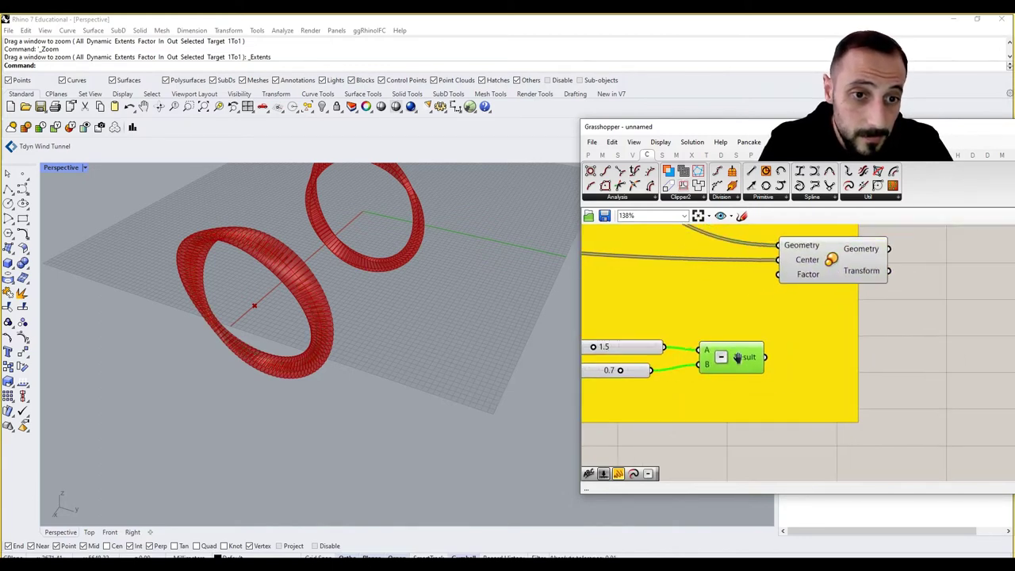
- Add a Series component and place it beside the Subtract component's output
{"action": "scroll", "coordinate": [737, 357], "scroll_direction": "down", "scroll_amount": 4}
{"action": "double_click", "coordinate": [831, 379]}
{"action": "type", "text": "seri"}
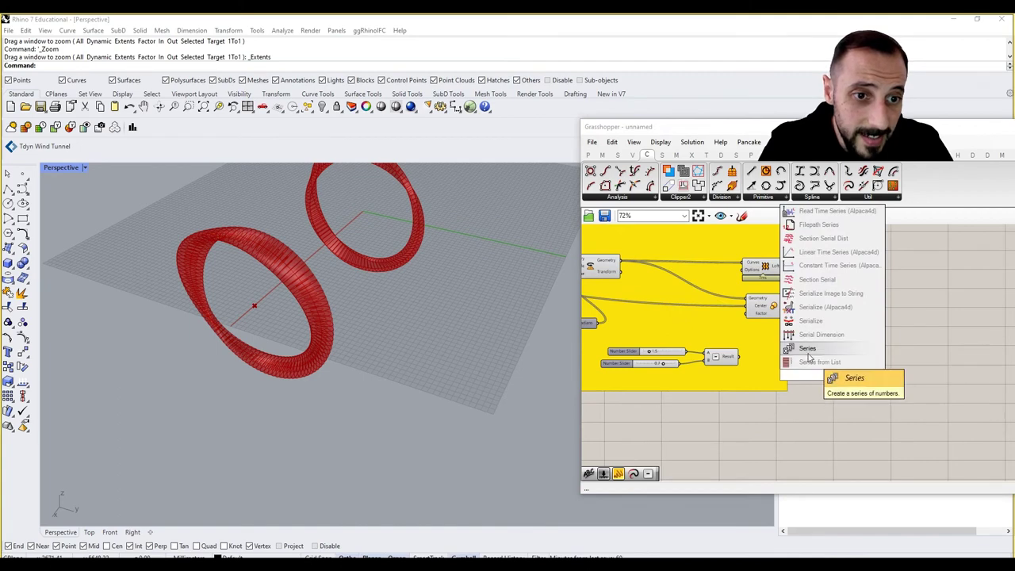
{"action": "left_click", "coordinate": [809, 354]}
{"action": "left_click_drag", "start_coordinate": [834, 378], "coordinate": [777, 364]}
- Move the two sliders, the Subtract component and the new Series component together below the group, under the existing rotation series
{"action": "right_click_drag", "start_coordinate": [756, 363], "coordinate": [950, 380]}
{"action": "right_click_drag", "start_coordinate": [736, 342], "coordinate": [860, 344]}
{"action": "right_click_drag", "start_coordinate": [795, 371], "coordinate": [690, 341]}
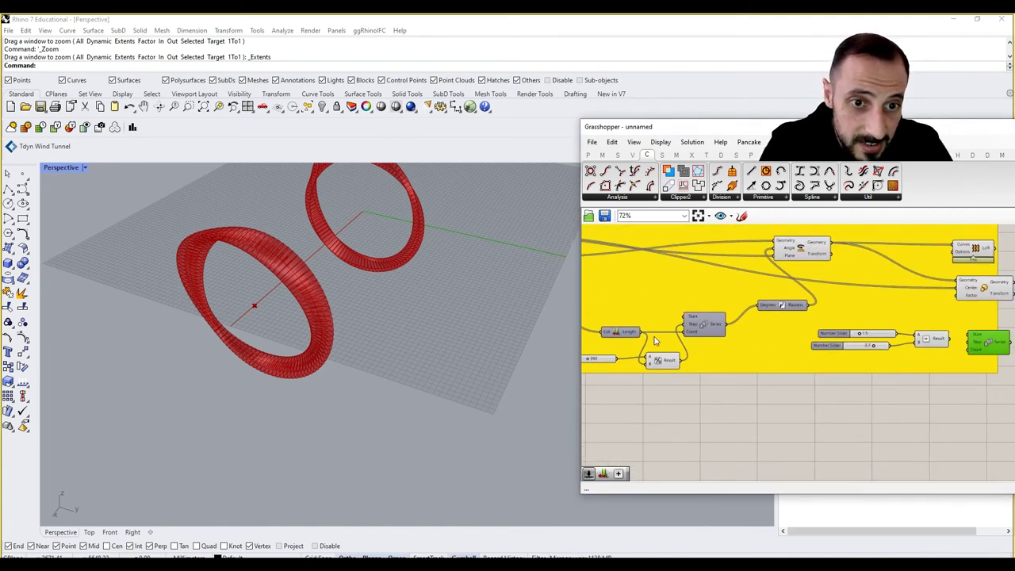
{"action": "left_click_drag", "start_coordinate": [791, 406], "coordinate": [758, 435]}
{"action": "right_click_drag", "start_coordinate": [747, 402], "coordinate": [791, 382]}
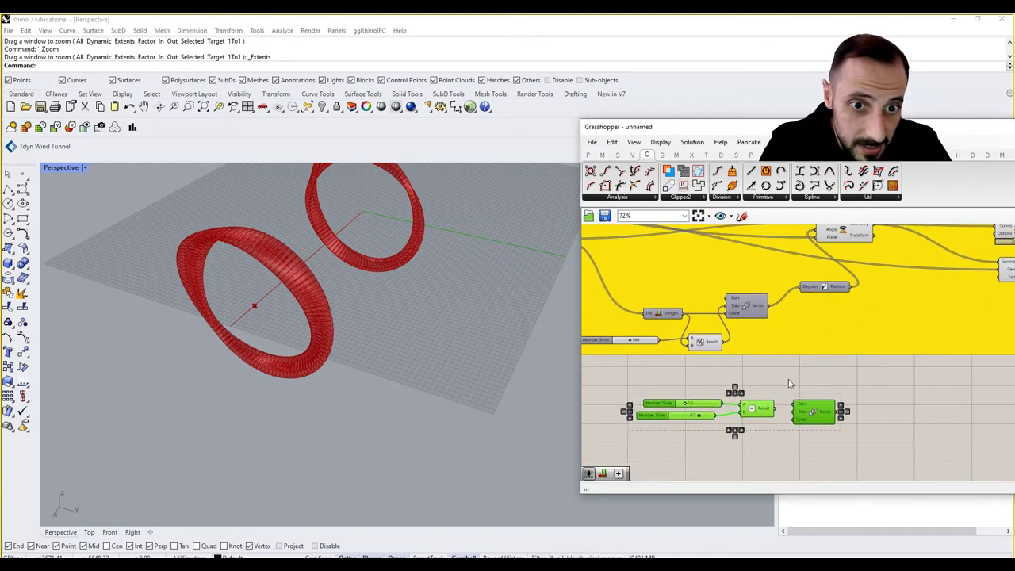
{"action": "left_click", "coordinate": [790, 382]}
- Connect the List Length output to the new Series component's Count and shift the two sliders and Subtract component away from it
{"action": "left_click_drag", "start_coordinate": [684, 313], "coordinate": [795, 419]}
{"action": "scroll", "coordinate": [772, 409], "scroll_direction": "up", "scroll_amount": 2}
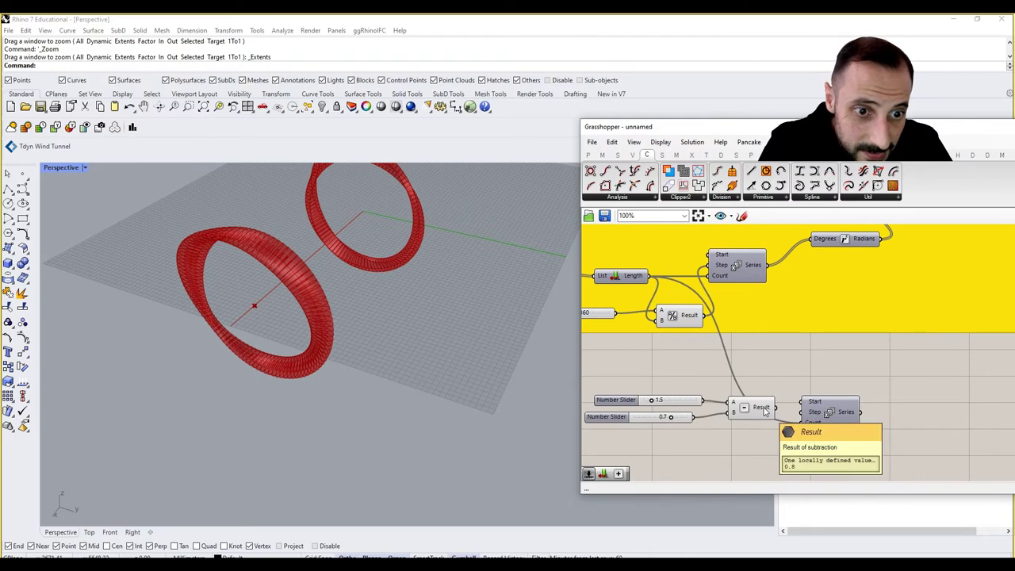
{"action": "right_click_drag", "start_coordinate": [616, 386], "coordinate": [662, 386]}
{"action": "left_click_drag", "start_coordinate": [617, 378], "coordinate": [814, 446]}
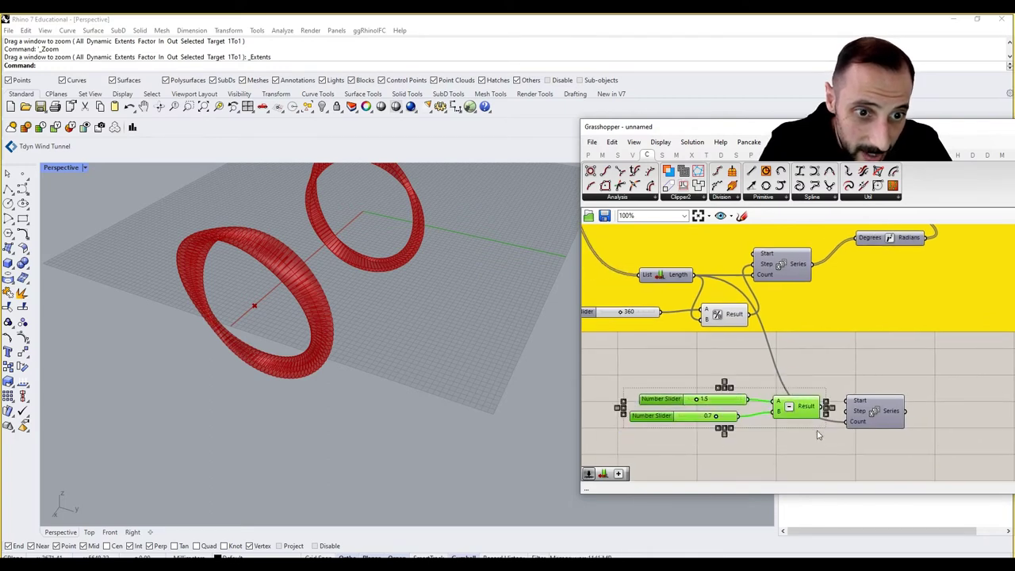
{"action": "left_click_drag", "start_coordinate": [794, 410], "coordinate": [740, 409]}
{"action": "left_click", "coordinate": [739, 385]}
{"action": "left_click_drag", "start_coordinate": [673, 404], "coordinate": [668, 404]}
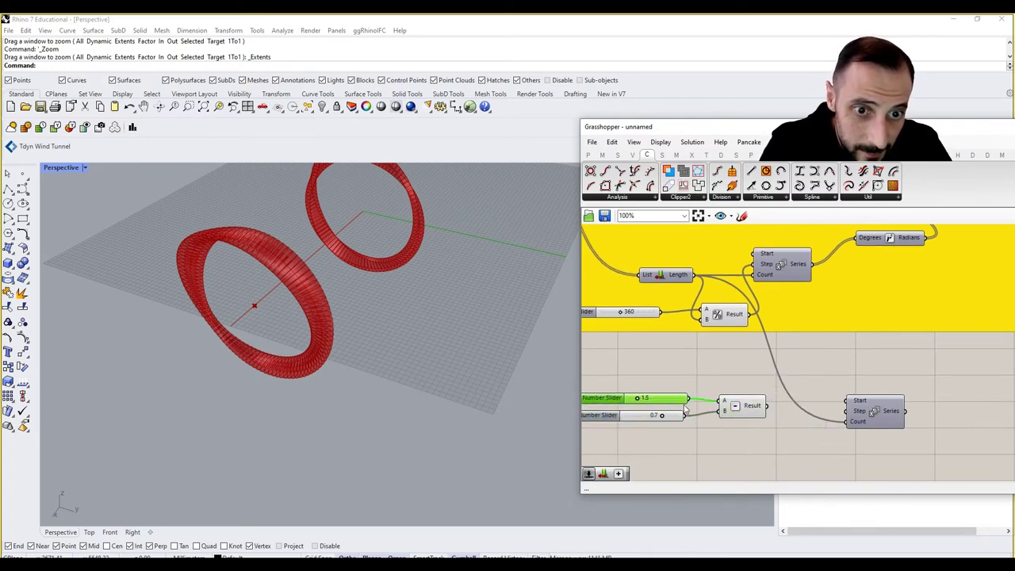
{"action": "mouse_move", "coordinate": [754, 409]}
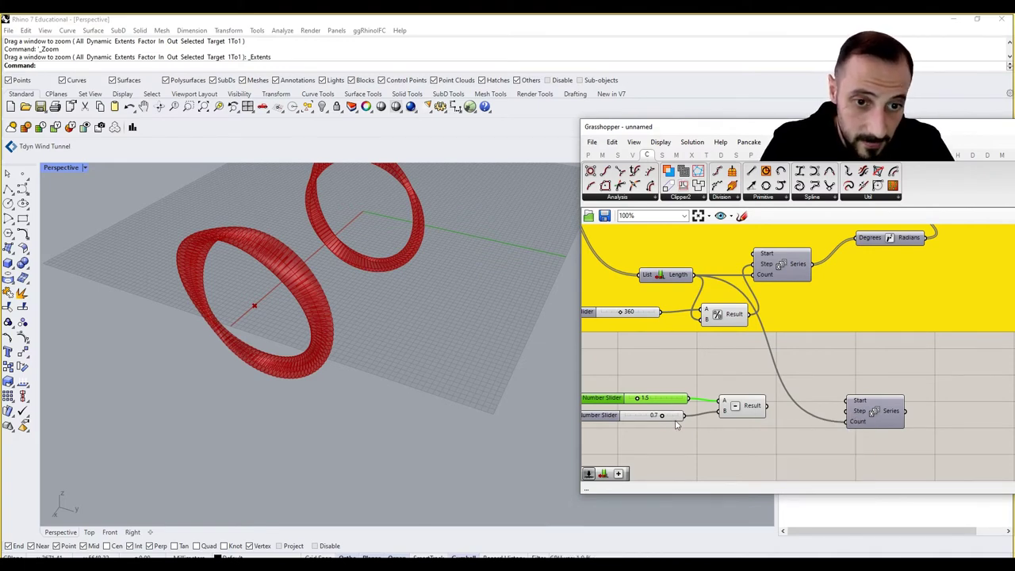
- Add a Division component and place it just below the Subtract component, ahead of the new Series
{"action": "double_click", "coordinate": [770, 422]}
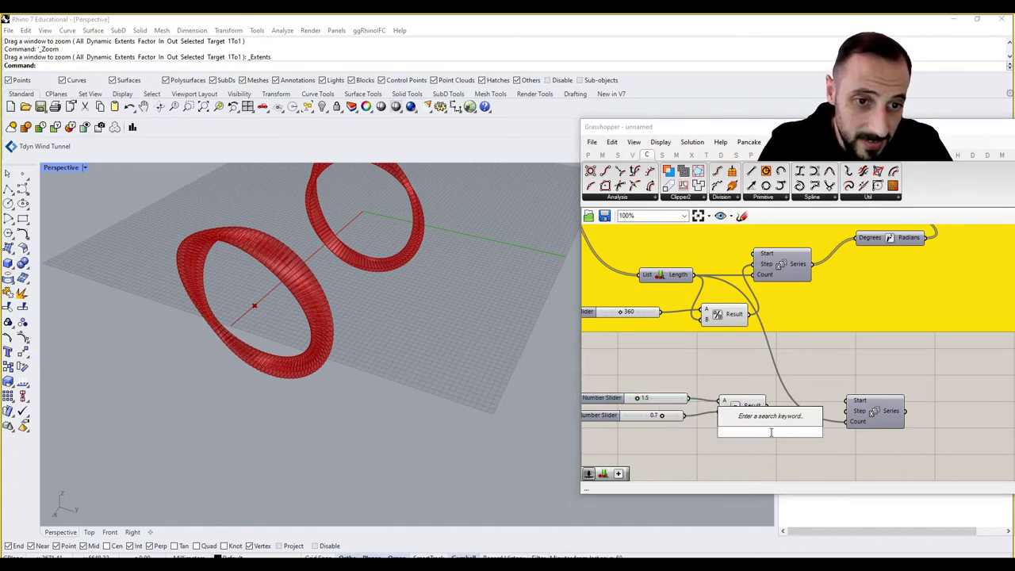
{"action": "double_click", "coordinate": [770, 431]}
{"action": "type", "text": "di"}
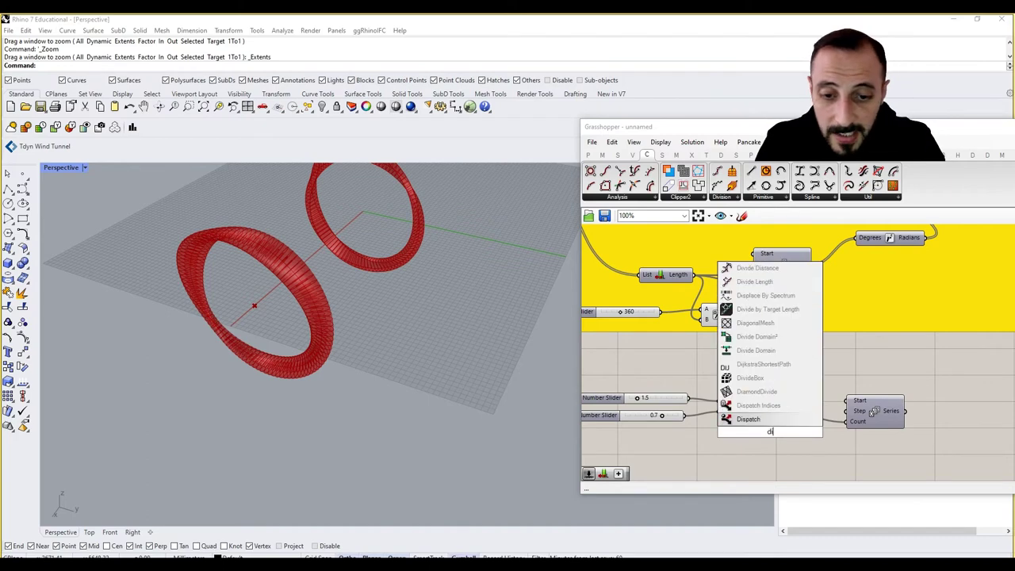
{"action": "type", "text": "vis"}
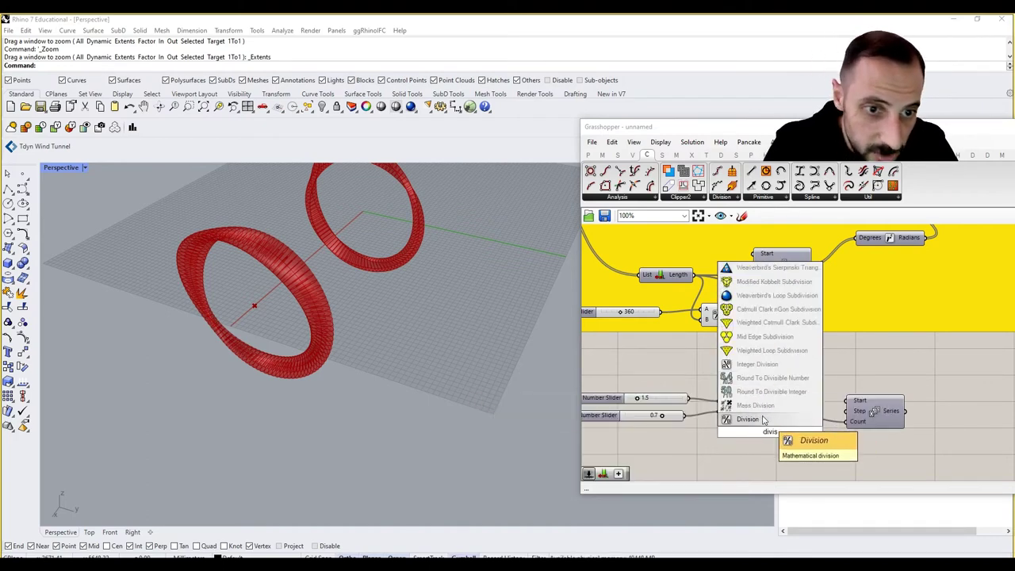
{"action": "left_click", "coordinate": [766, 420]}
{"action": "left_click_drag", "start_coordinate": [768, 429], "coordinate": [801, 446]}
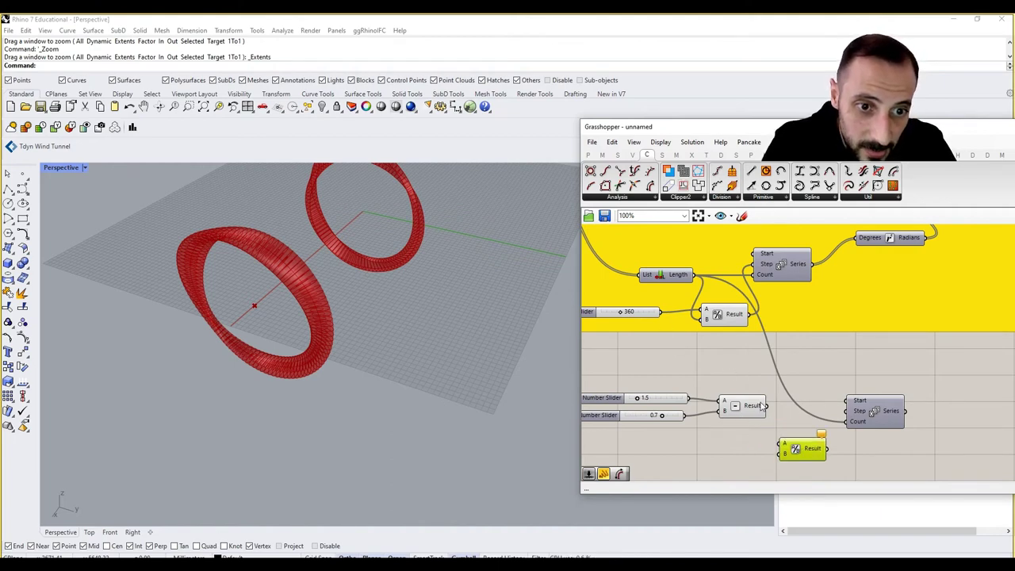
- Connect the subtraction result to the Division's A and the List Length to its B, then shift the Division component slightly back
{"action": "left_click_drag", "start_coordinate": [767, 406], "coordinate": [779, 445]}
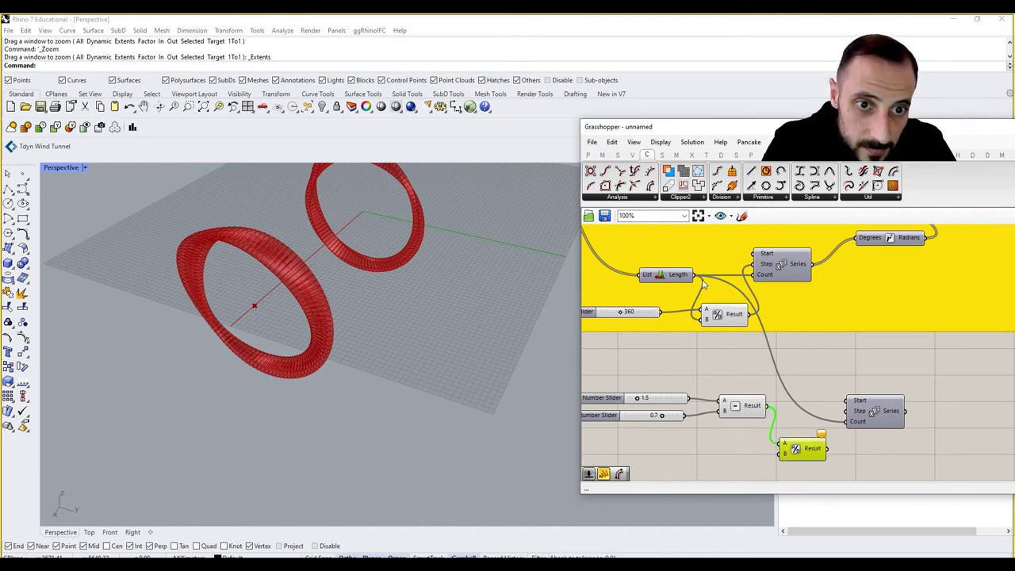
{"action": "left_click_drag", "start_coordinate": [695, 275], "coordinate": [780, 454]}
{"action": "left_click_drag", "start_coordinate": [805, 456], "coordinate": [783, 454]}
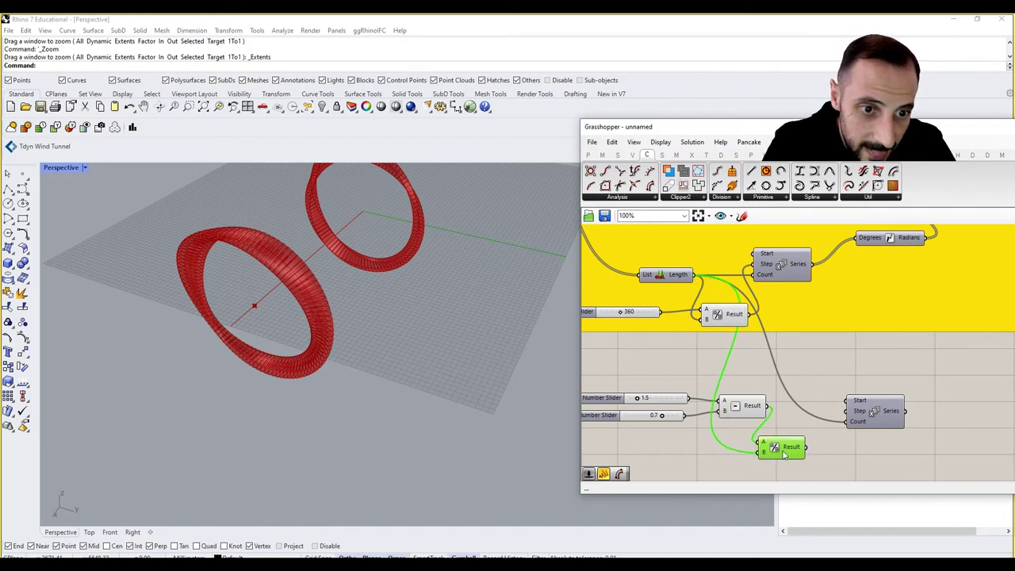
{"action": "mouse_move", "coordinate": [794, 450]}
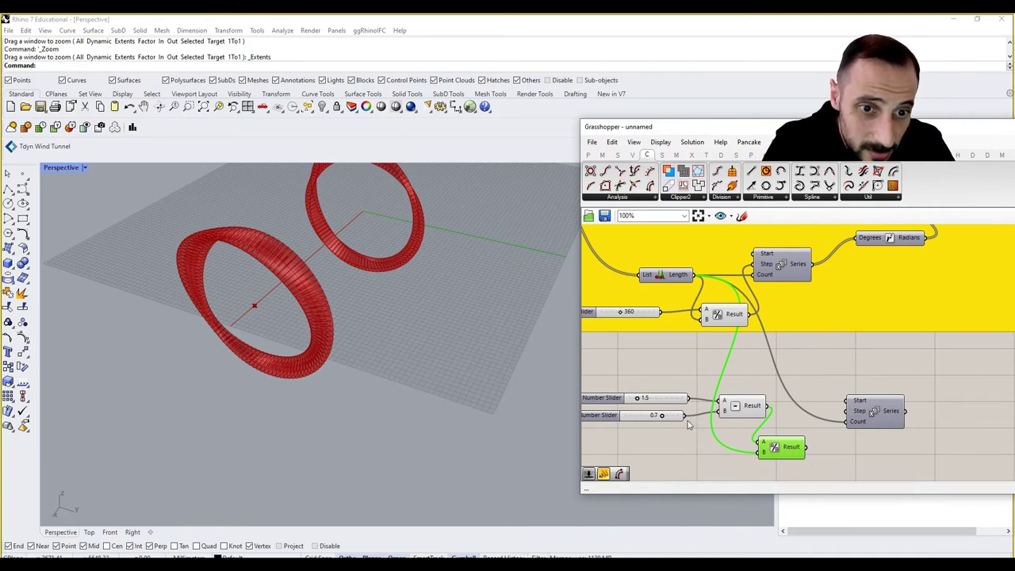
- Connect the 0.7 slider to the new Series component's Start and the division result to its Step, then check the series values
{"action": "left_click_drag", "start_coordinate": [686, 417], "coordinate": [848, 400]}
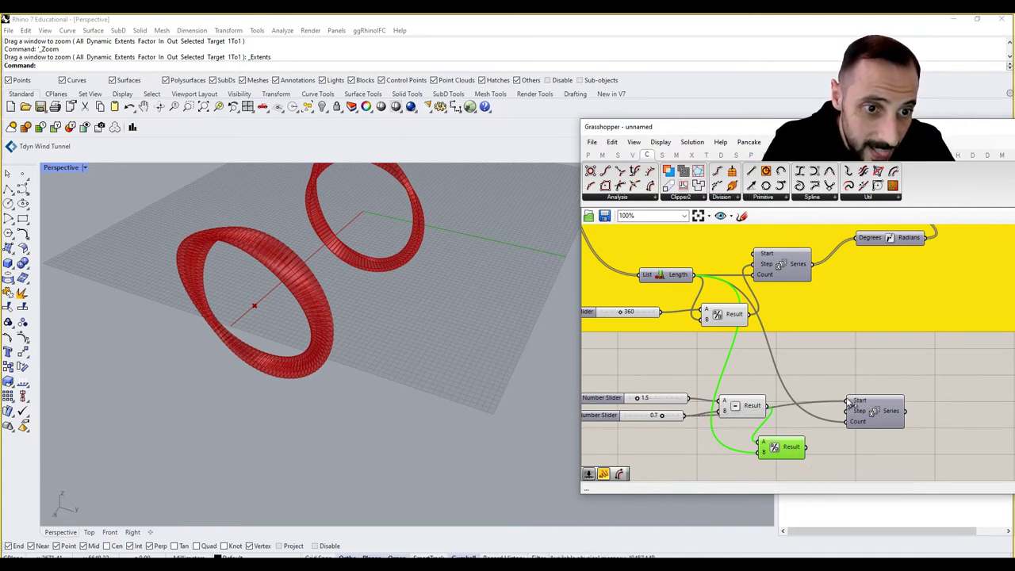
{"action": "left_click_drag", "start_coordinate": [806, 448], "coordinate": [858, 418]}
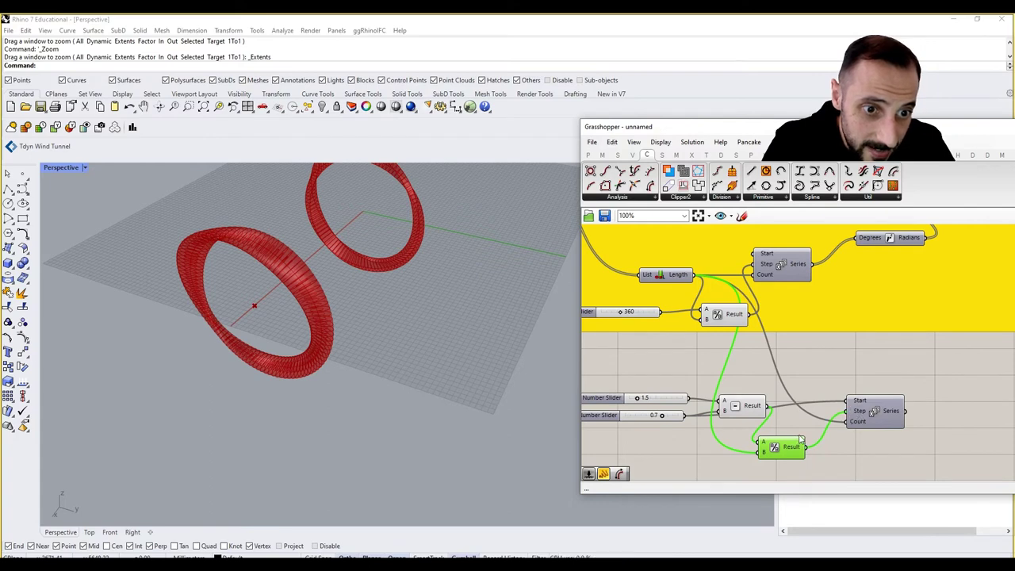
{"action": "mouse_move", "coordinate": [858, 404]}
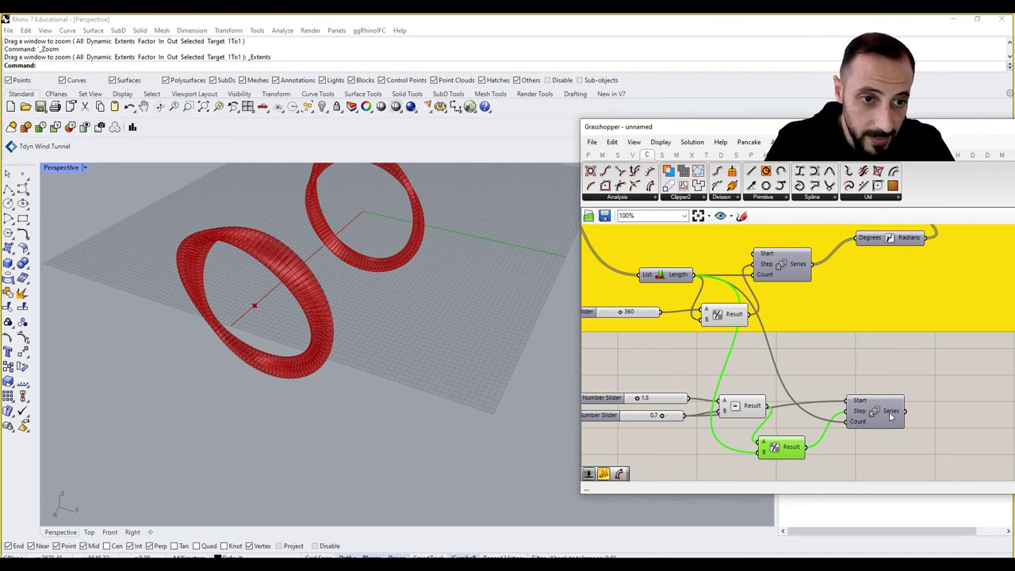
{"action": "mouse_move", "coordinate": [890, 418]}
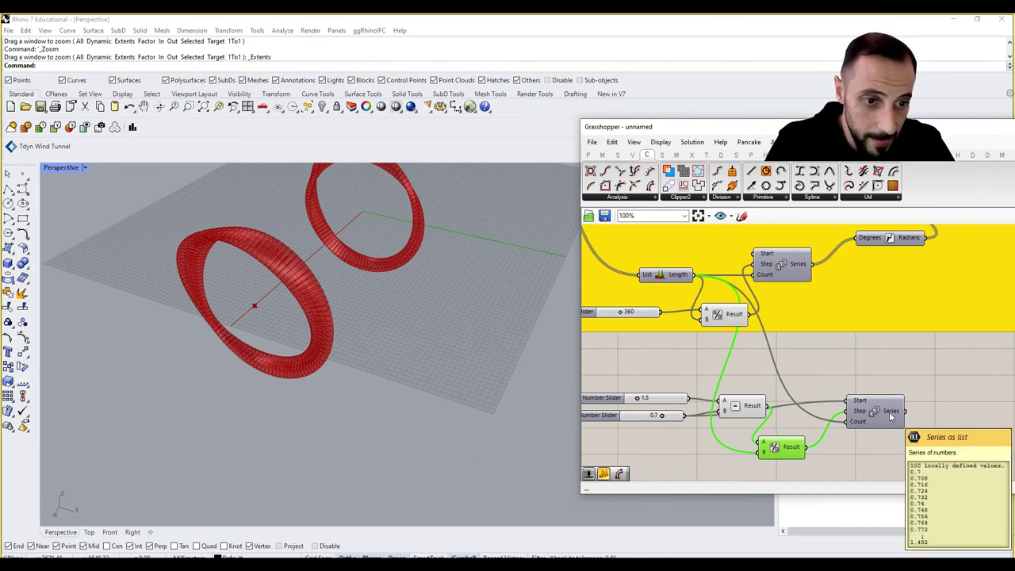
- Connect the new Series output to the Scale component's Factor and move the Scale component closer
{"action": "right_click_drag", "start_coordinate": [890, 414], "coordinate": [771, 433]}
{"action": "right_click_drag", "start_coordinate": [833, 403], "coordinate": [764, 407]}
{"action": "scroll", "coordinate": [784, 415], "scroll_direction": "down", "scroll_amount": 1}
{"action": "scroll", "coordinate": [763, 410], "scroll_direction": "down", "scroll_amount": 1}
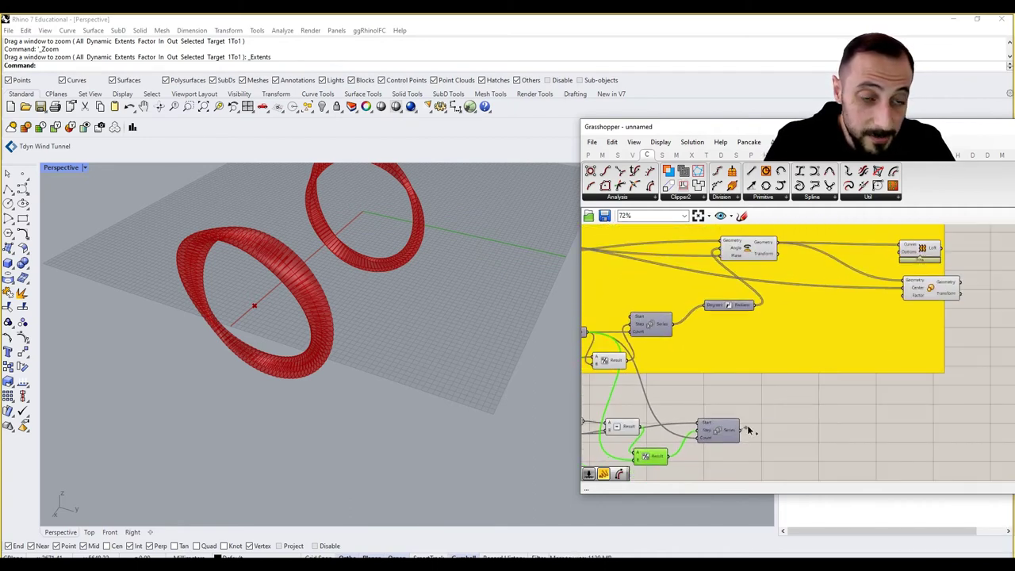
{"action": "left_click_drag", "start_coordinate": [740, 431], "coordinate": [881, 293]}
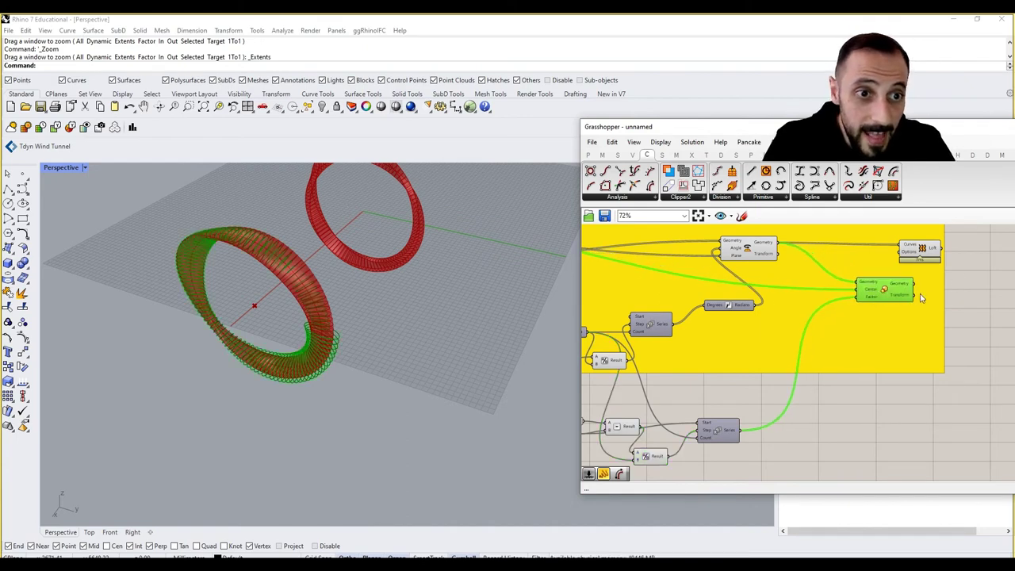
- Connect the Scale component's Geometry output to the Loft component's Curves input
{"action": "right_click_drag", "start_coordinate": [897, 300], "coordinate": [878, 301]}
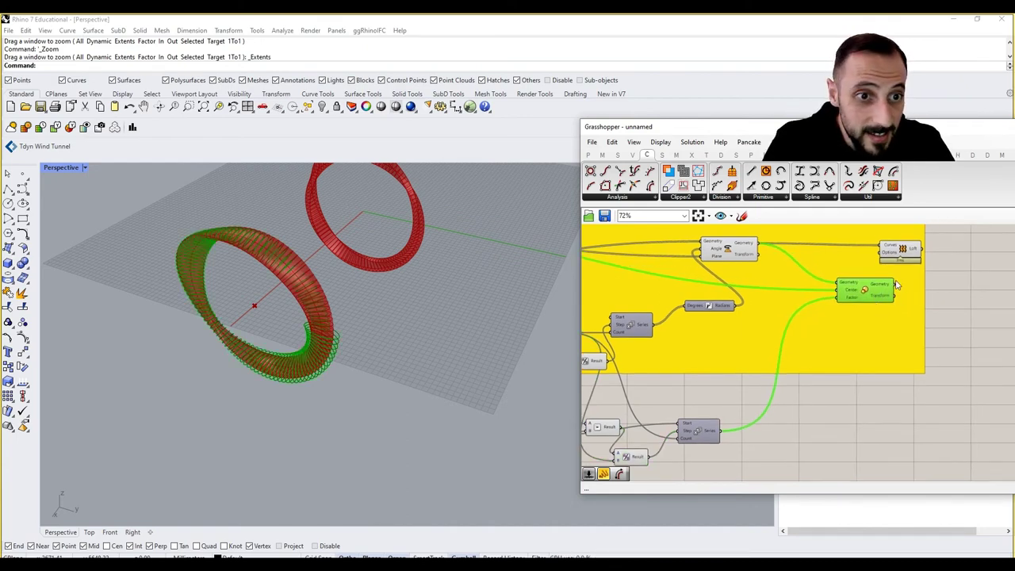
{"action": "left_click", "coordinate": [899, 284]}
{"action": "left_click_drag", "start_coordinate": [896, 284], "coordinate": [878, 249]}
- Examine the loft of the scaled ellipses up close and from several angles around the bracelet's seam
{"action": "right_click_drag", "start_coordinate": [448, 361], "coordinate": [419, 287]}
{"action": "scroll", "coordinate": [363, 309], "scroll_direction": "up", "scroll_amount": 11}
{"action": "scroll", "coordinate": [392, 288], "scroll_direction": "down", "scroll_amount": 5}
{"action": "scroll", "coordinate": [392, 289], "scroll_direction": "down", "scroll_amount": 4}
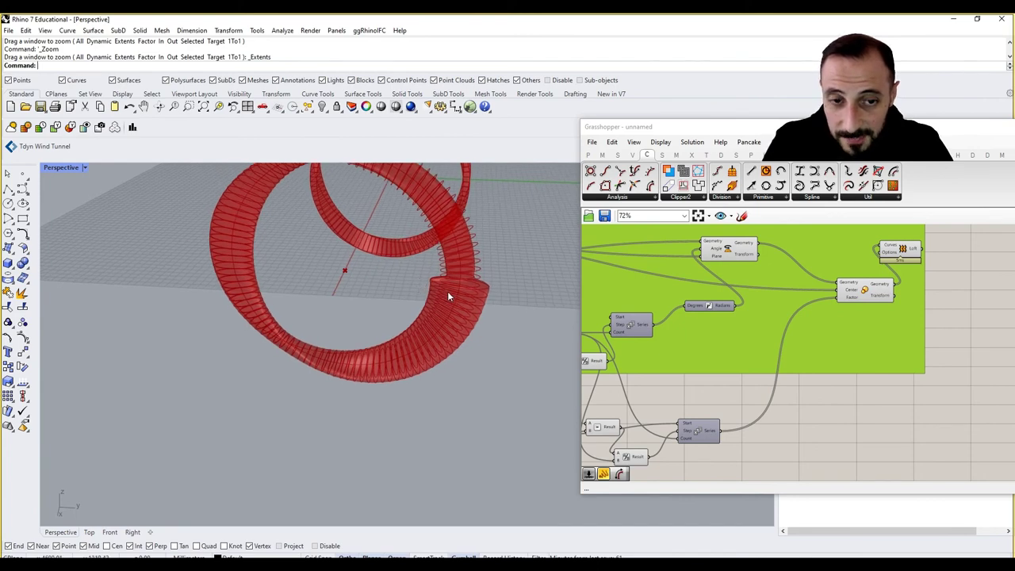
{"action": "scroll", "coordinate": [465, 298], "scroll_direction": "down", "scroll_amount": 6}
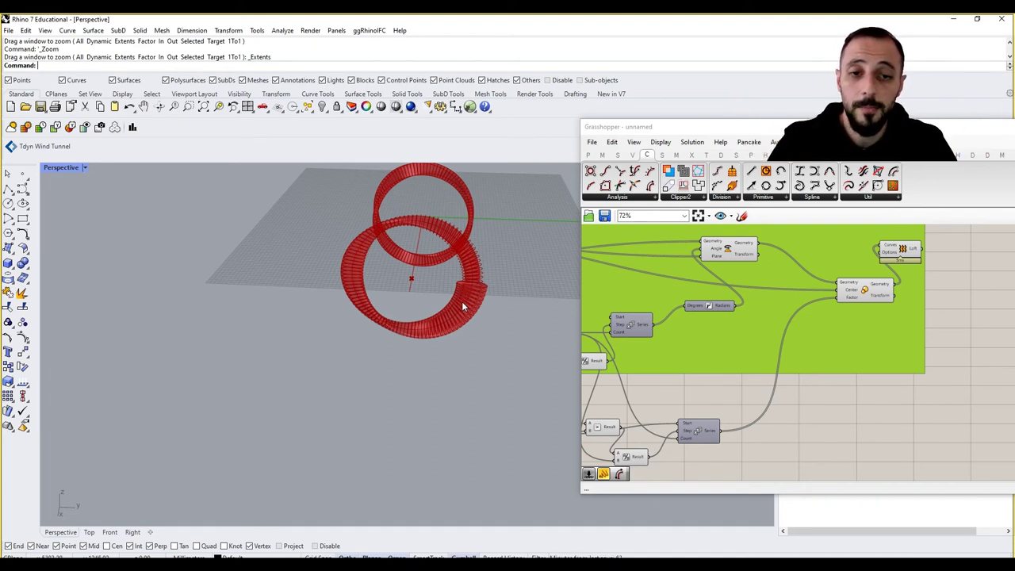
{"action": "right_click_drag", "start_coordinate": [461, 301], "coordinate": [445, 313]}
{"action": "scroll", "coordinate": [445, 312], "scroll_direction": "up", "scroll_amount": 3}
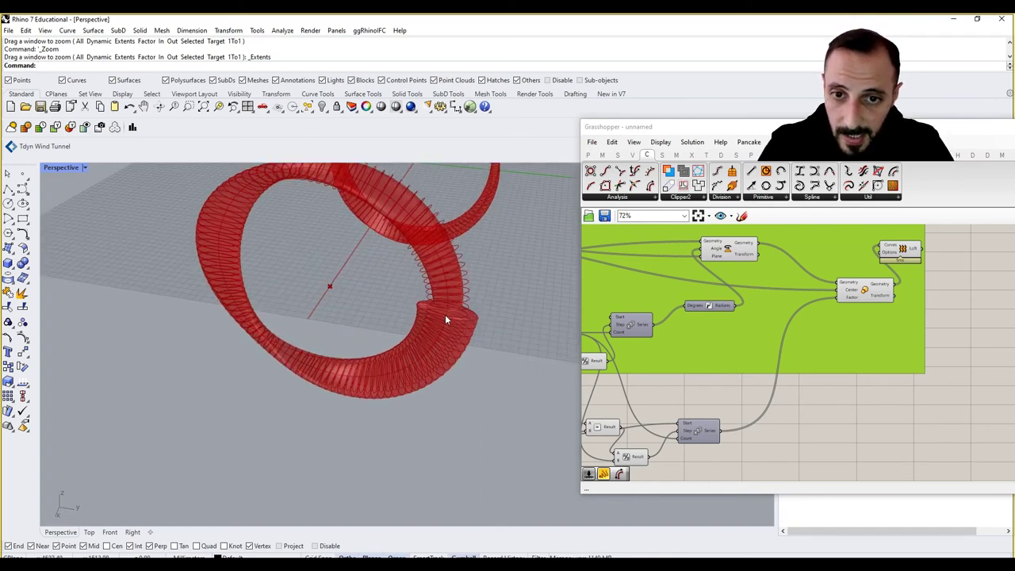
{"action": "right_click_drag", "start_coordinate": [796, 413], "coordinate": [794, 415]}
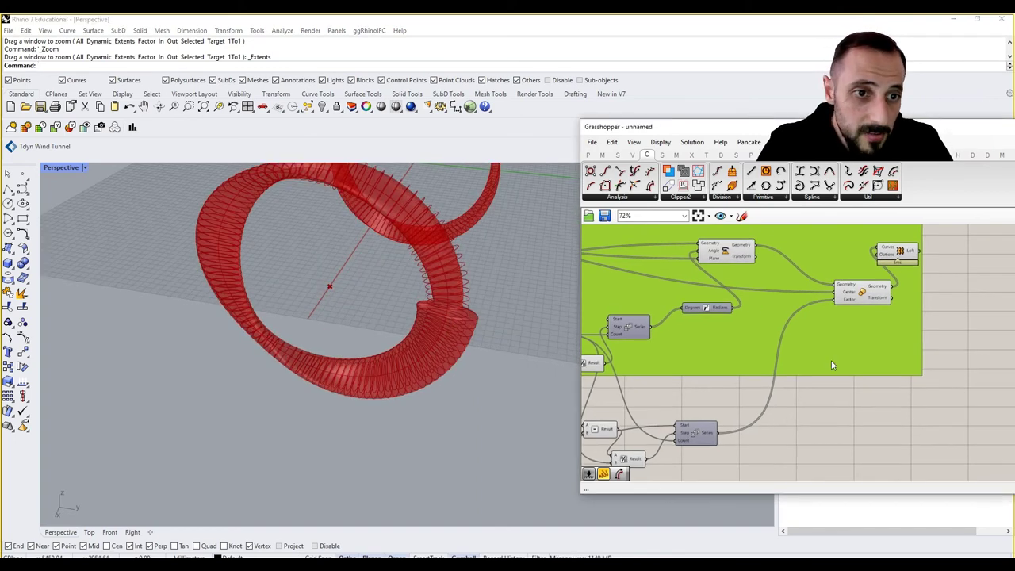
{"action": "right_click_drag", "start_coordinate": [770, 268], "coordinate": [745, 298]}
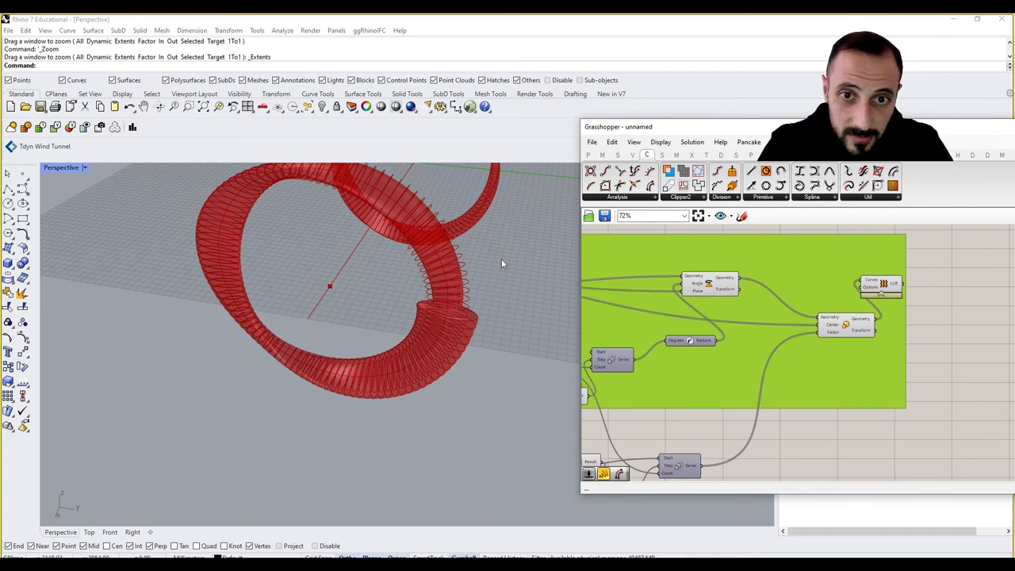
{"action": "right_click_drag", "start_coordinate": [501, 258], "coordinate": [474, 257]}
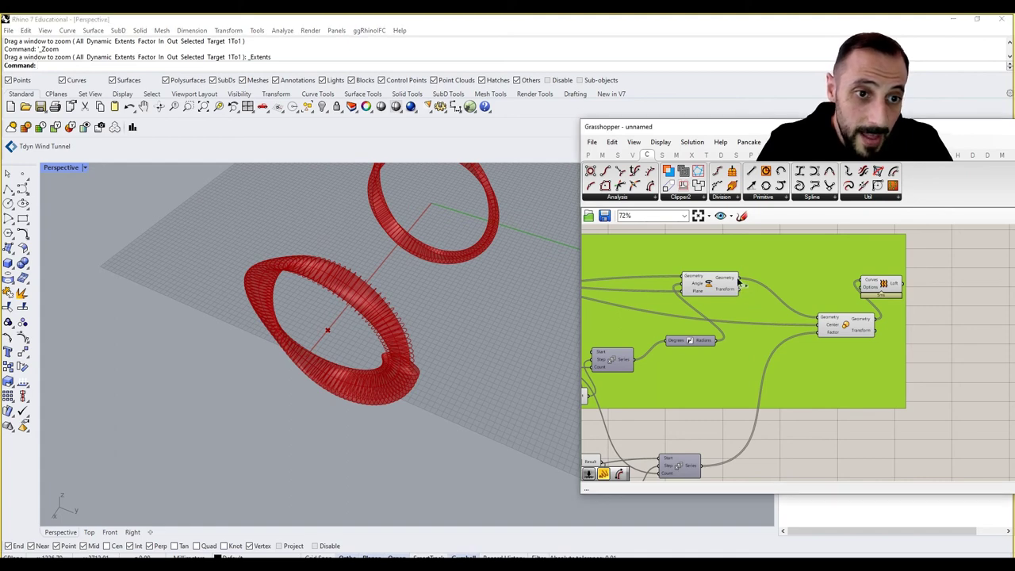
- Reconnect the rotated ellipses' Geometry output to the Loft's Curves input and compare the loft with the scaled ellipses around it
{"action": "left_click_drag", "start_coordinate": [740, 279], "coordinate": [864, 284]}
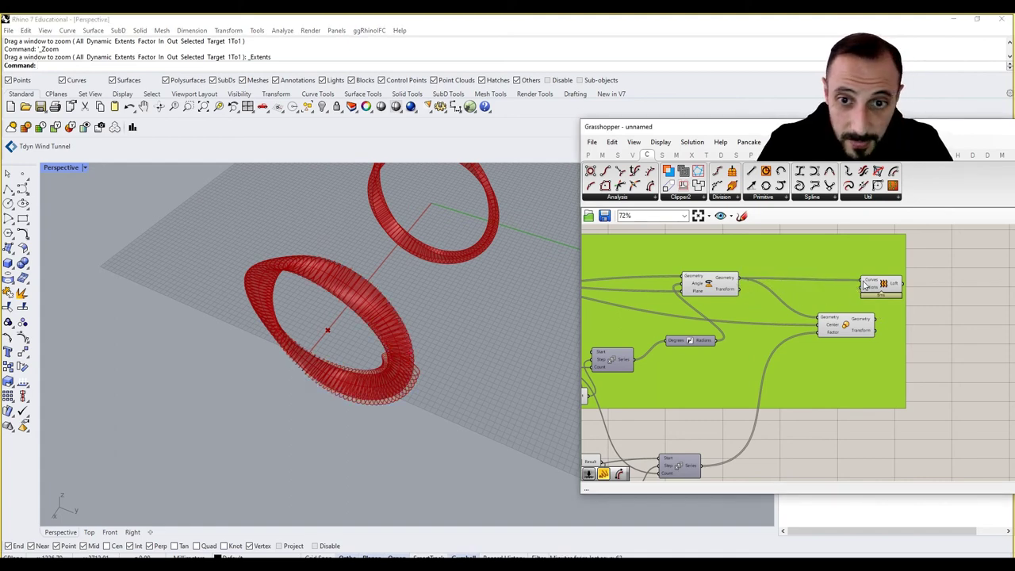
{"action": "right_click_drag", "start_coordinate": [490, 370], "coordinate": [499, 360]}
{"action": "right_click_drag", "start_coordinate": [839, 365], "coordinate": [847, 357]}
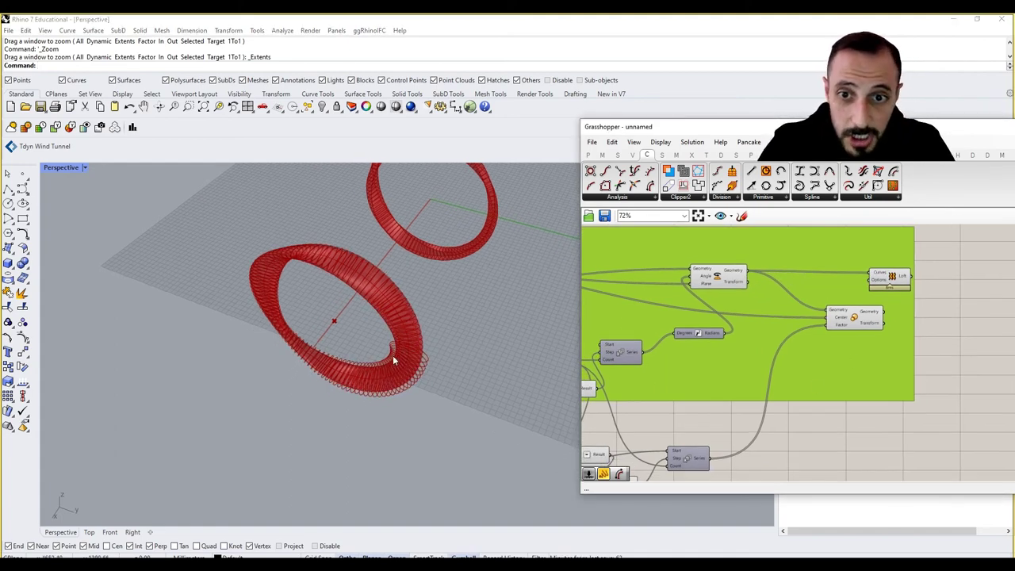
{"action": "right_click_drag", "start_coordinate": [363, 350], "coordinate": [421, 341]}
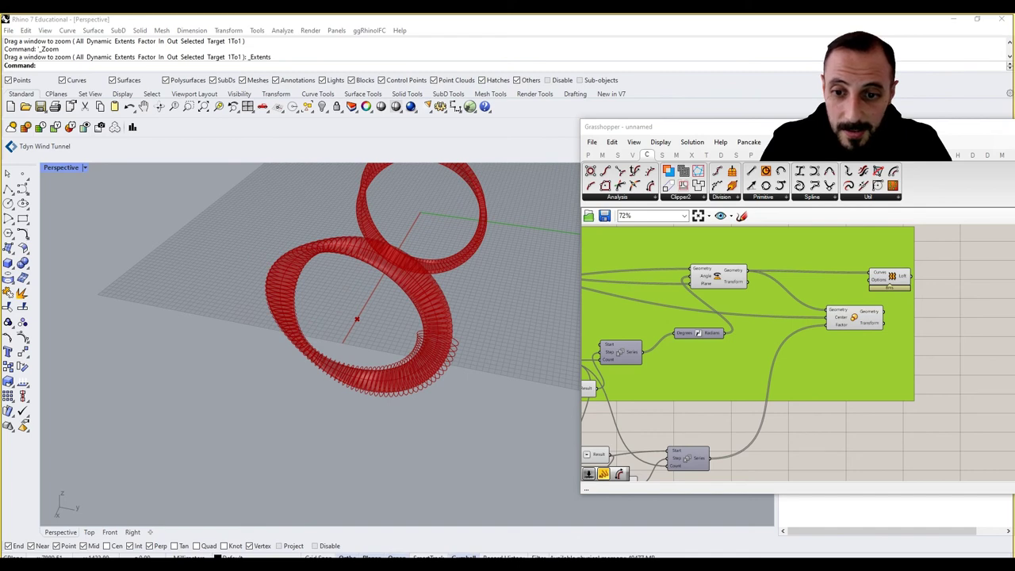
{"action": "right_click_drag", "start_coordinate": [323, 492], "coordinate": [369, 418]}
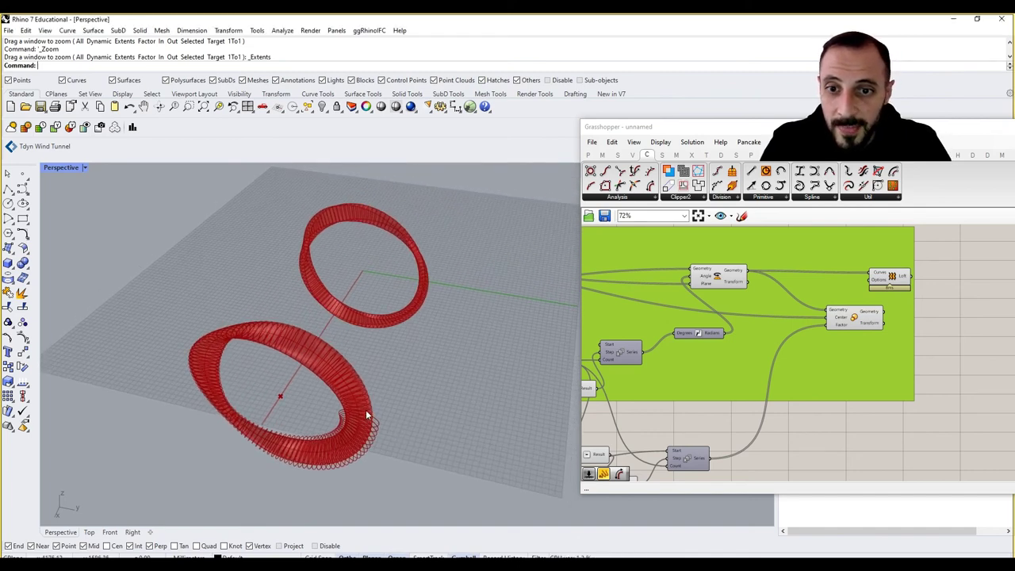